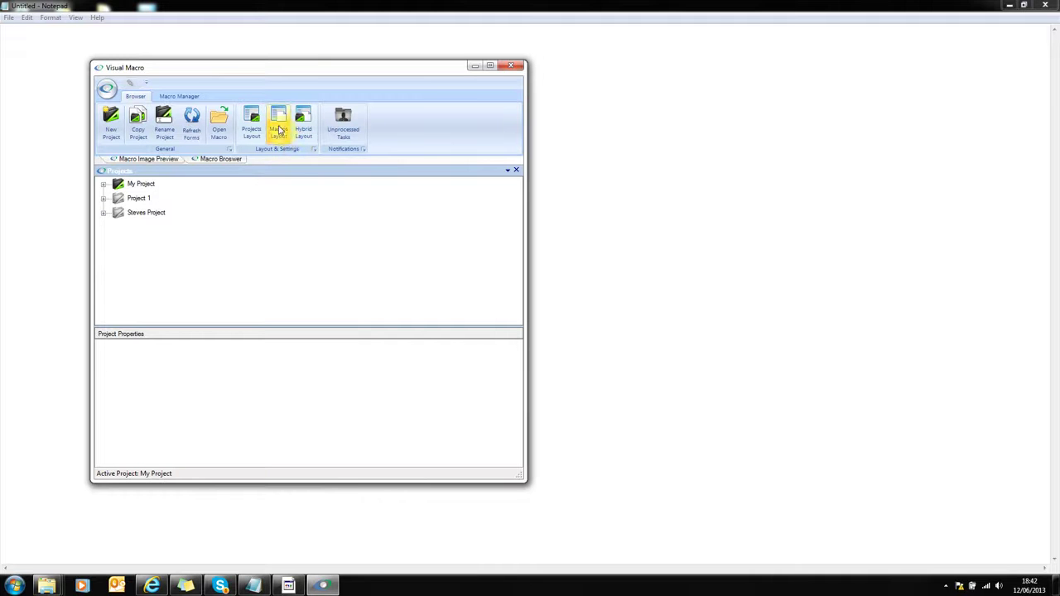
Step: Switch to the Macros Layout and open My First Macro from the Visual Macro Samples library for editing
click(282, 120)
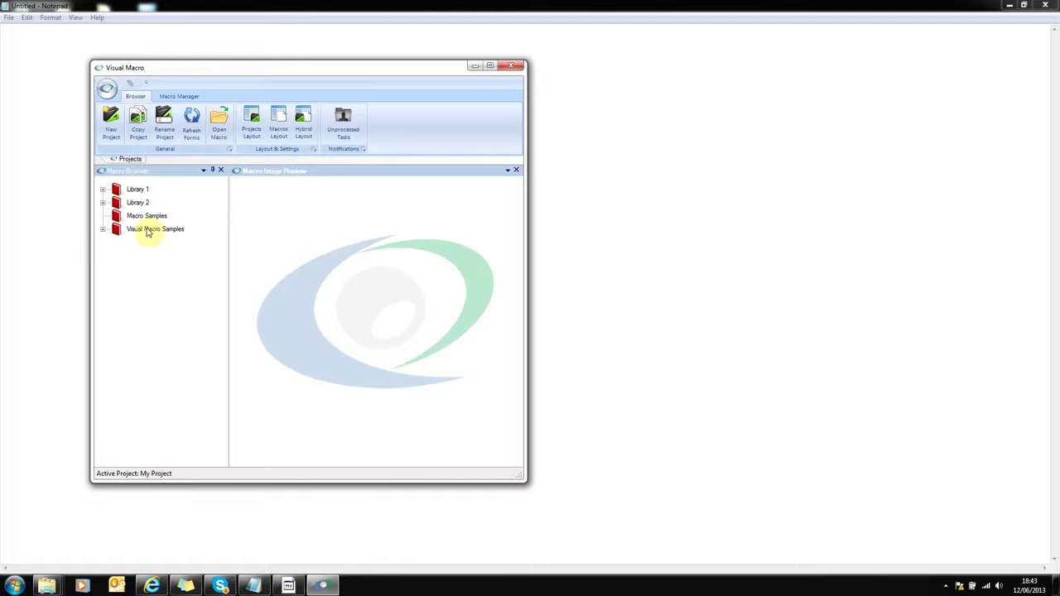
click(103, 229)
click(168, 242)
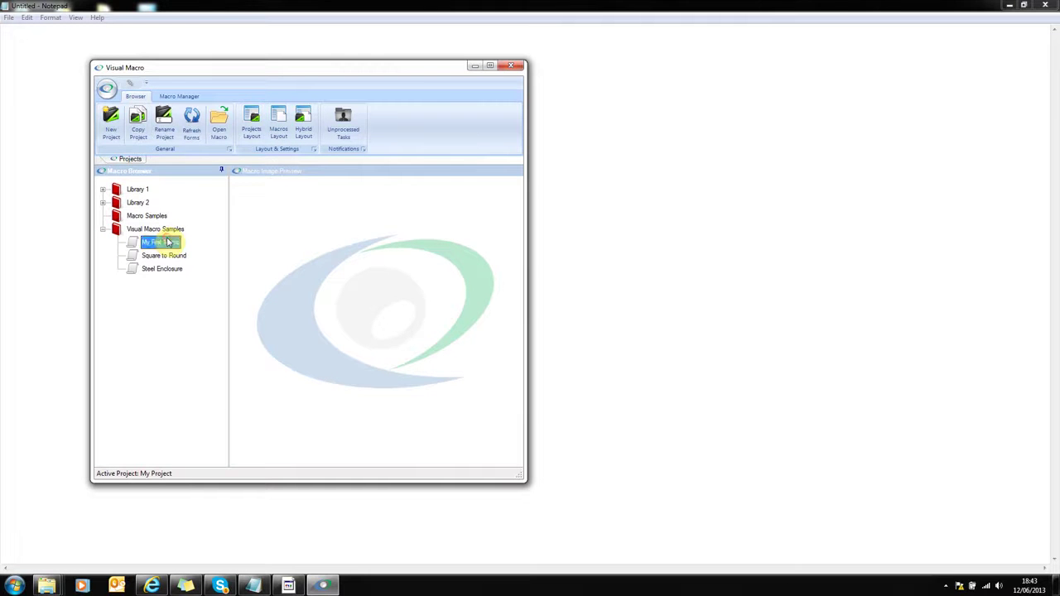
click(169, 256)
click(165, 270)
click(164, 243)
click(182, 96)
click(147, 120)
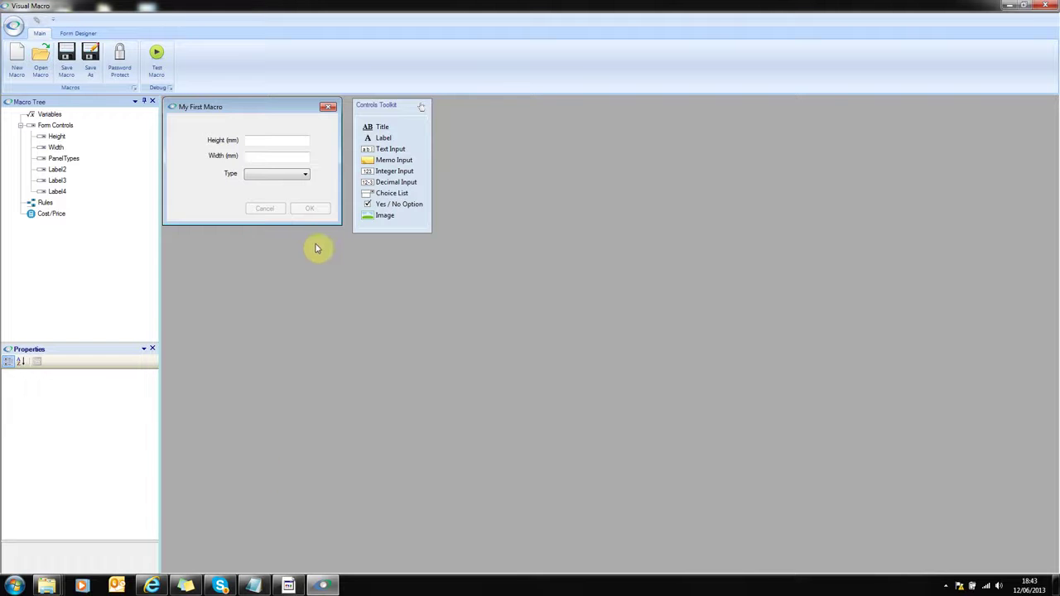
Step: Check the options of the form's Type choice list and locate the Rules node in the macro tree
click(305, 175)
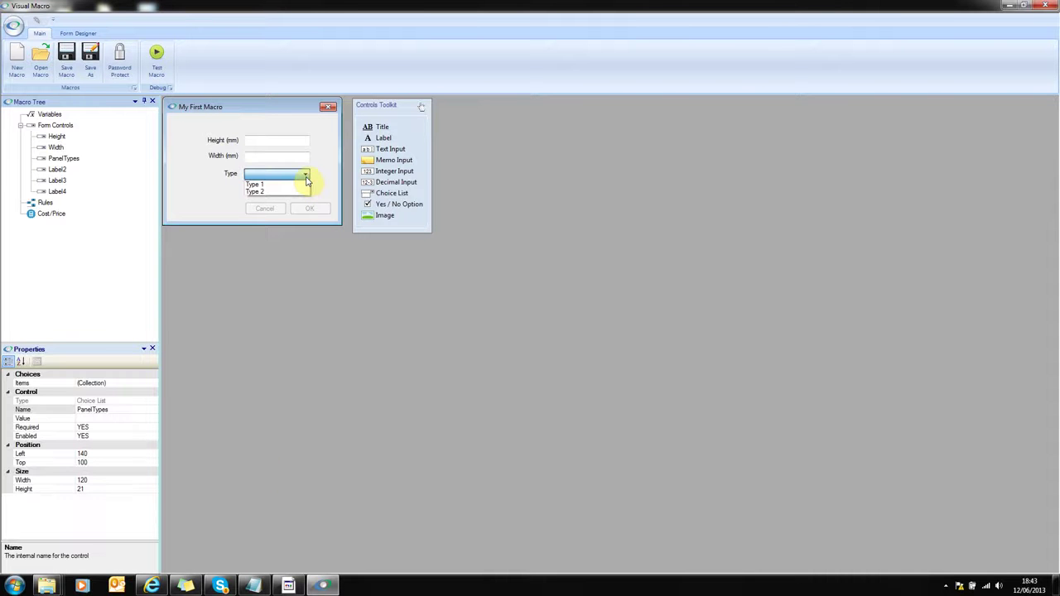
click(306, 180)
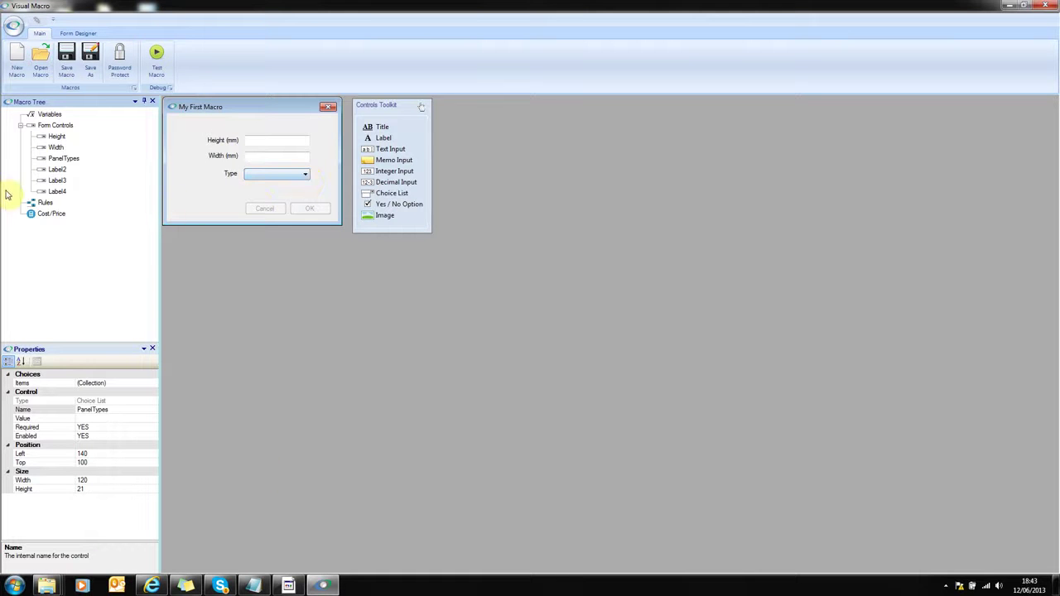
click(46, 204)
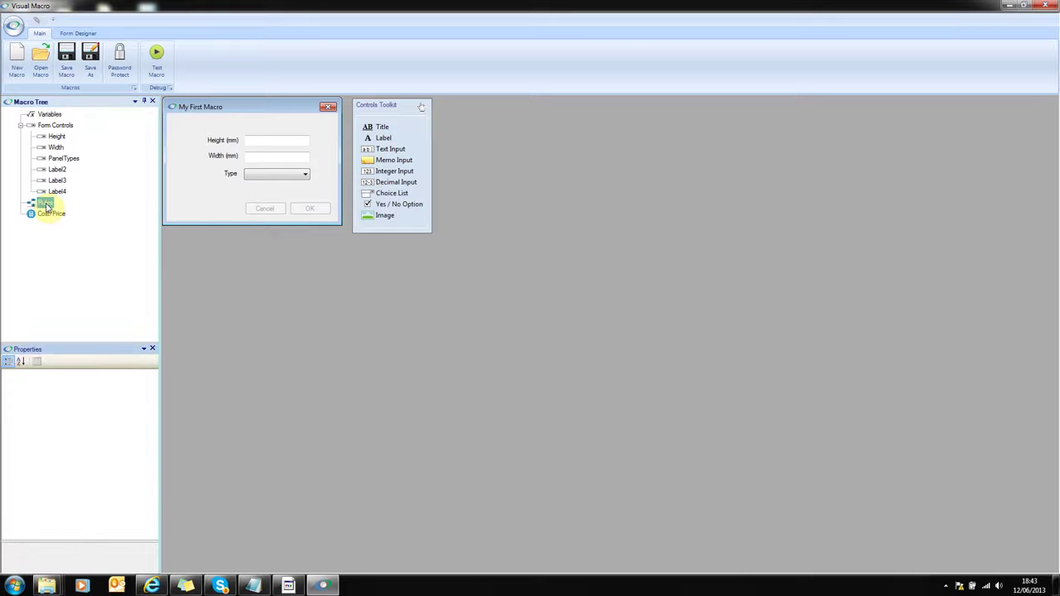
click(22, 125)
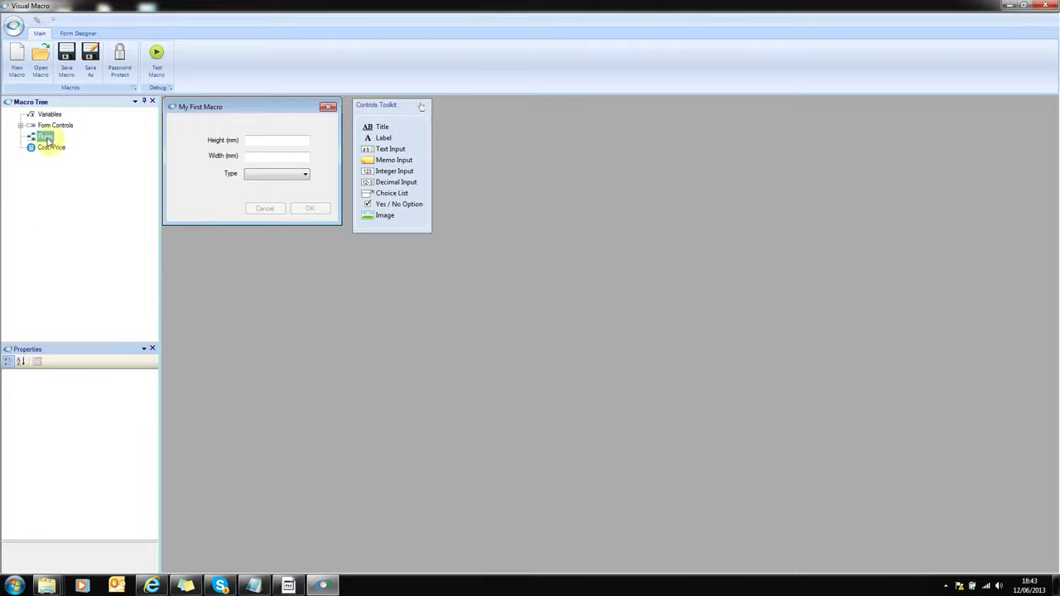
click(45, 136)
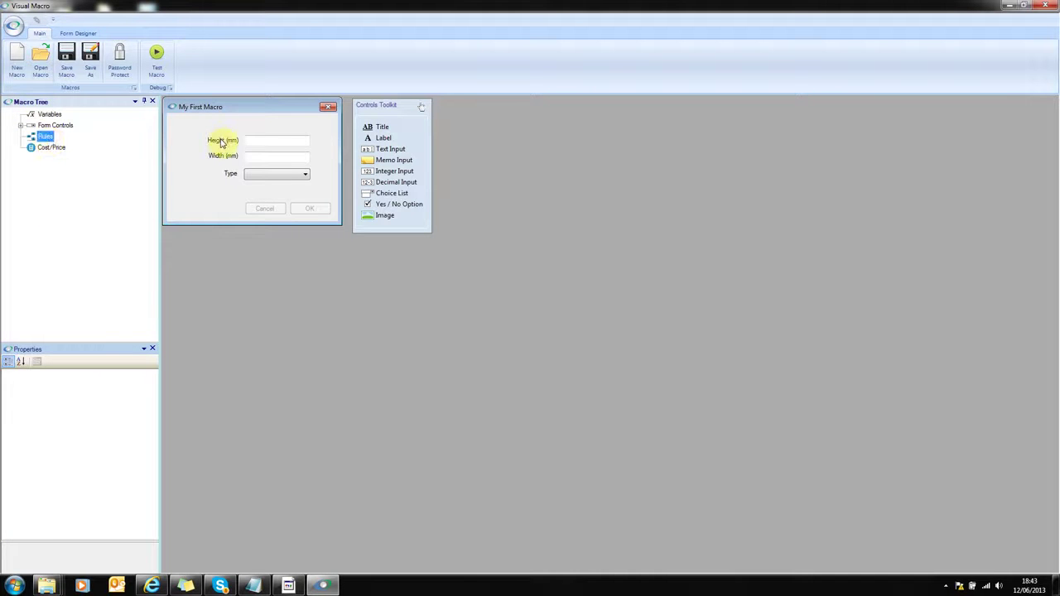
Step: Set the macro form's title to "My First Macro"
click(86, 35)
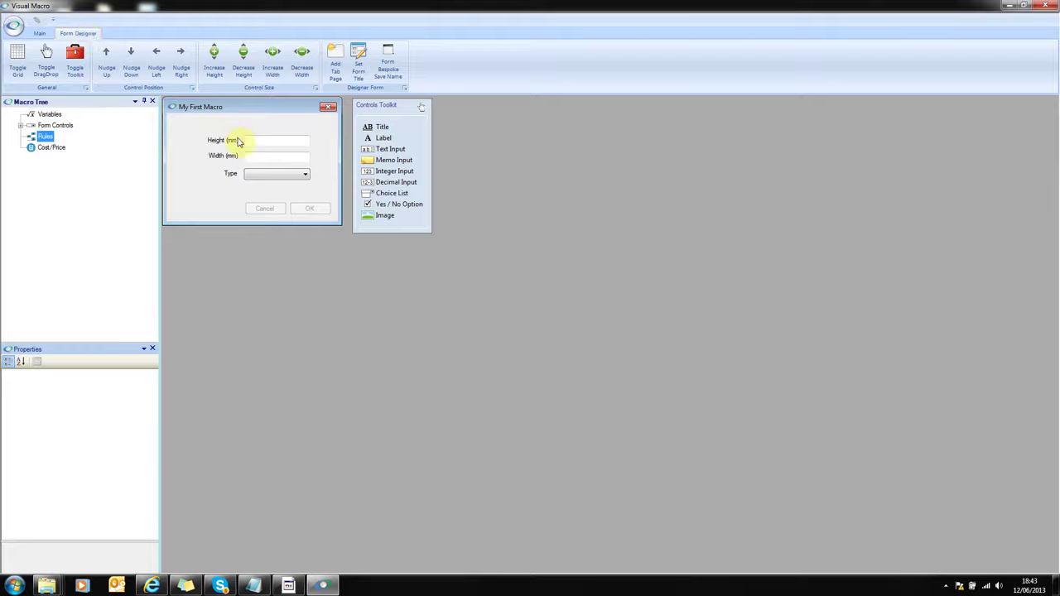
click(362, 75)
drag(494, 254, 233, 95)
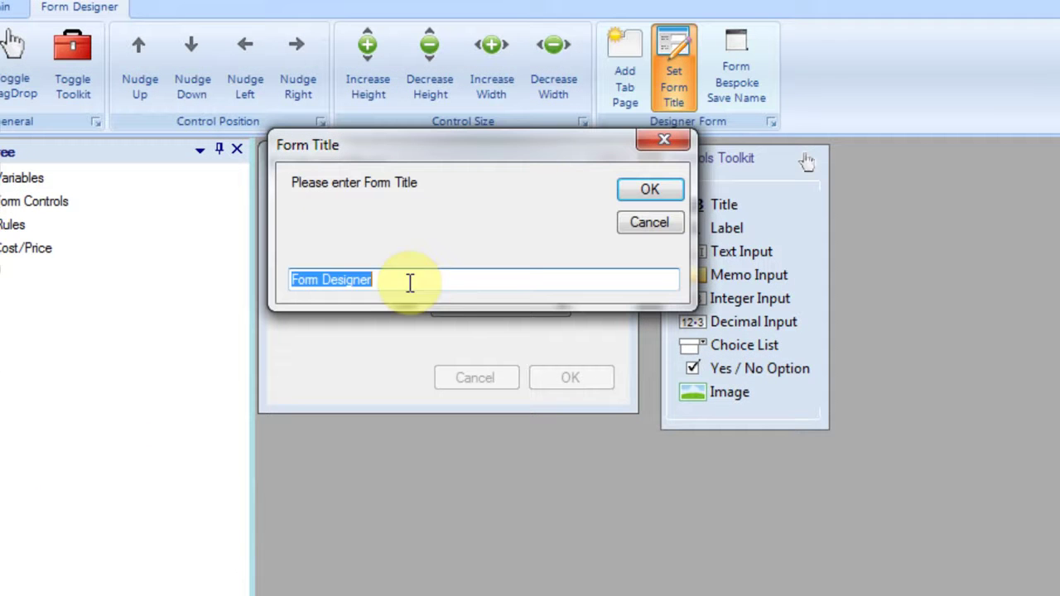
text(My First Macro)
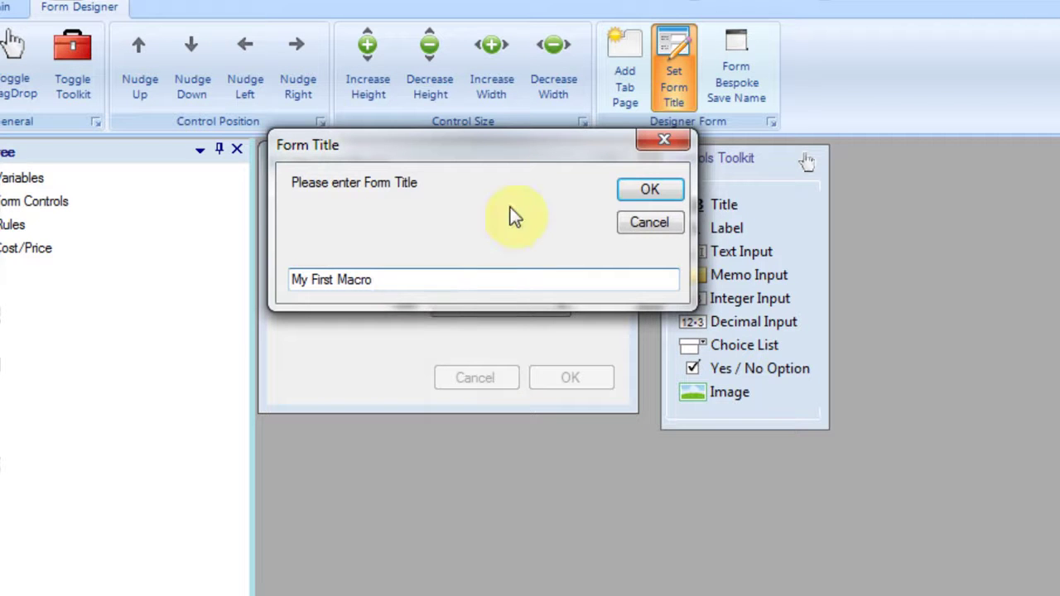
click(659, 196)
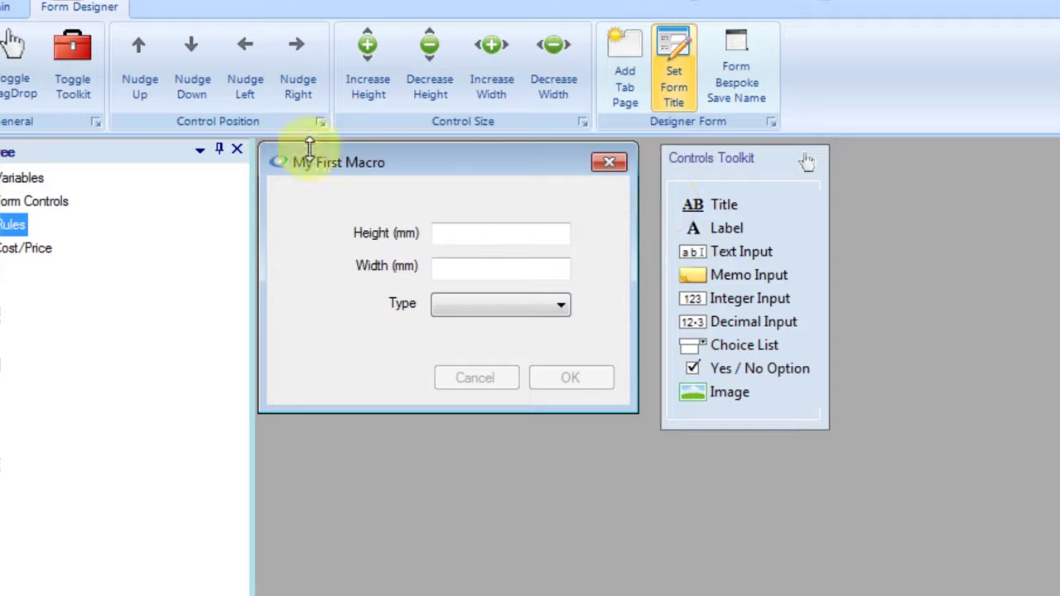
Step: Nudge the Height input box up several steps and back down to its starting position
click(469, 235)
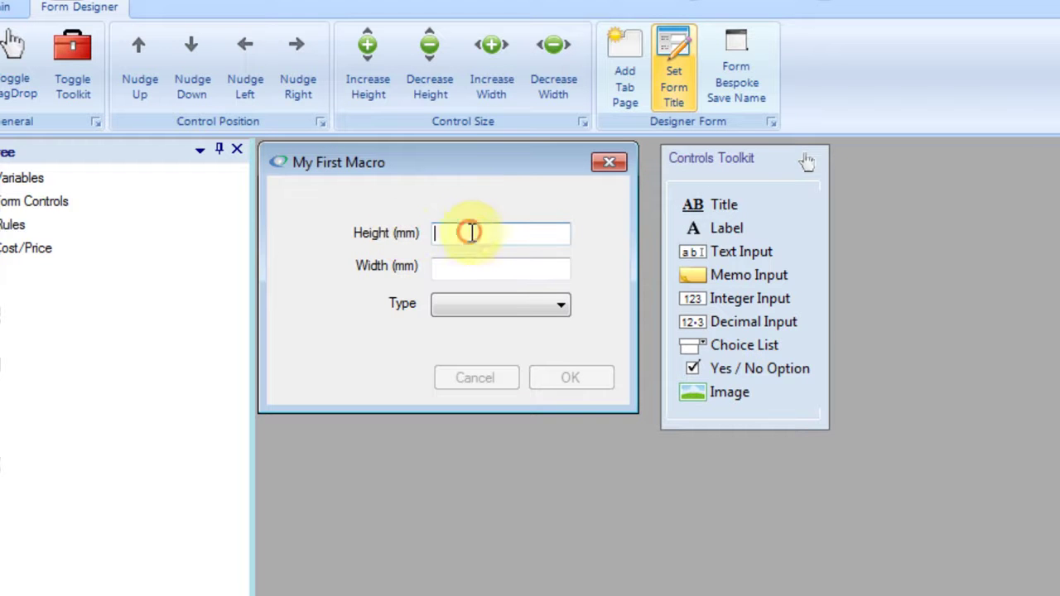
click(138, 56)
click(138, 60)
click(138, 60)
click(138, 60)
click(206, 66)
click(206, 66)
click(206, 67)
Step: Nudge the Height (mm) label left, back right, and down two steps into line with its input box
click(376, 233)
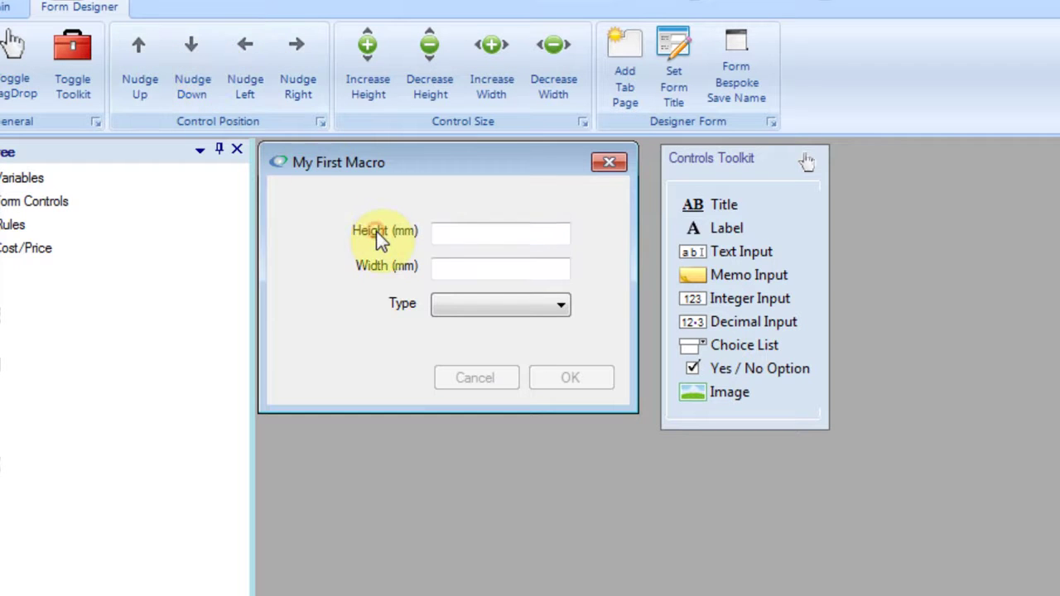
click(240, 51)
click(241, 51)
click(292, 50)
click(292, 50)
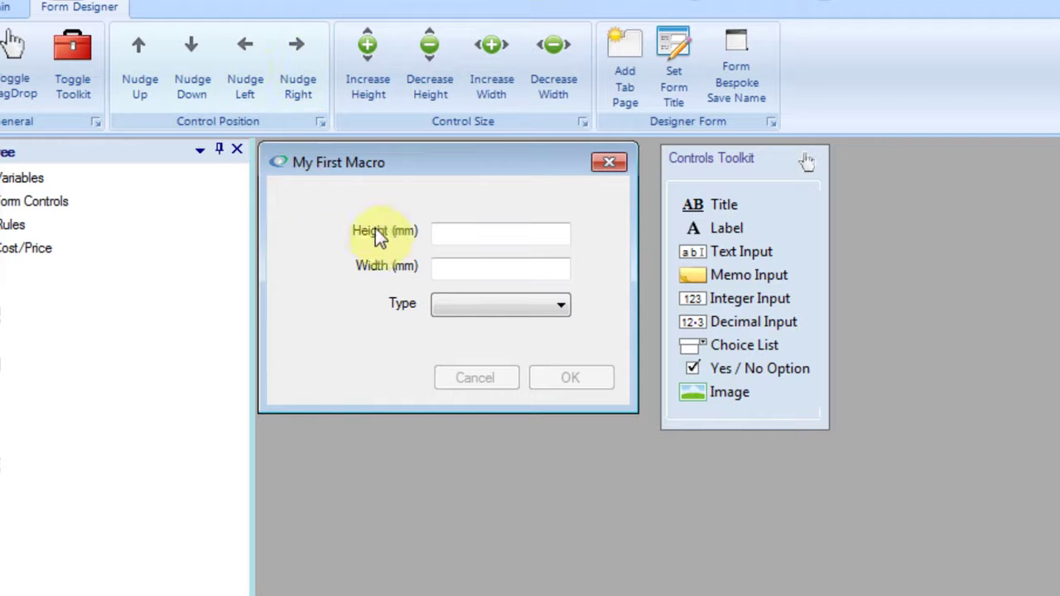
click(205, 62)
click(206, 62)
Step: Examine the left, top, width and height properties of the Width input control
click(1, 202)
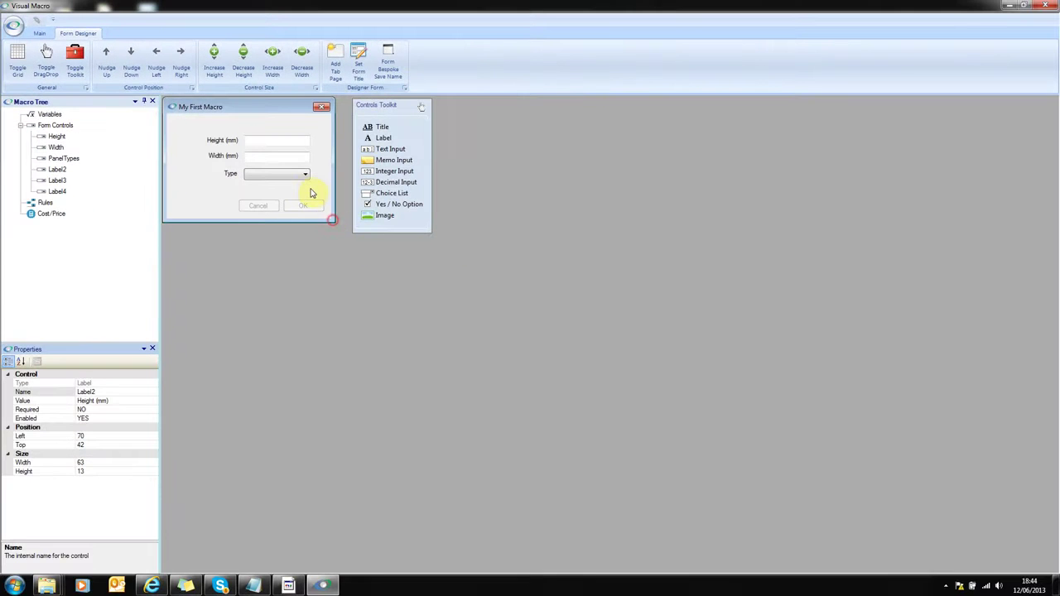
click(282, 157)
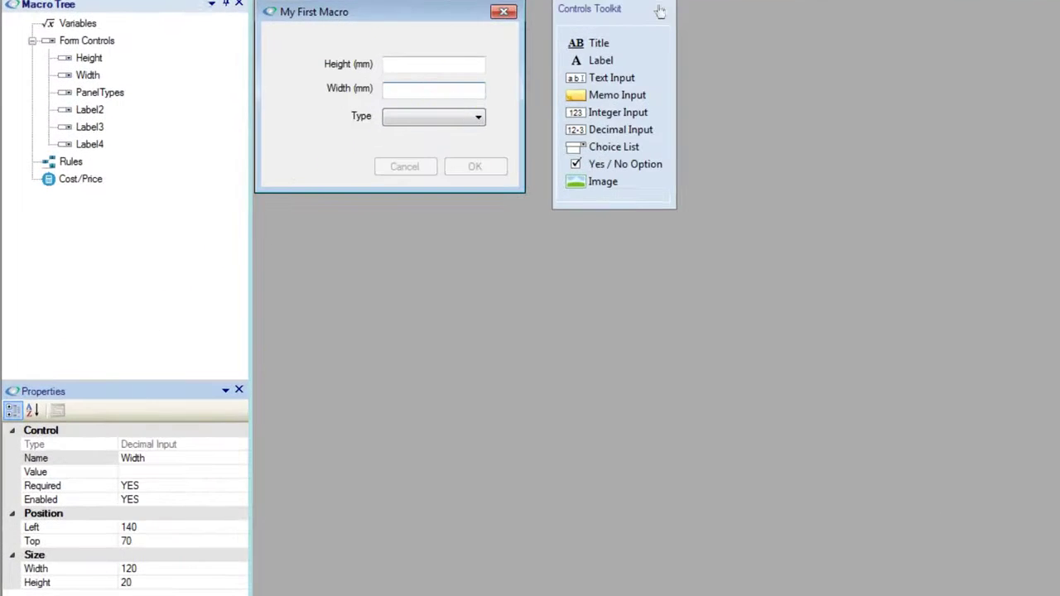
click(157, 570)
click(152, 527)
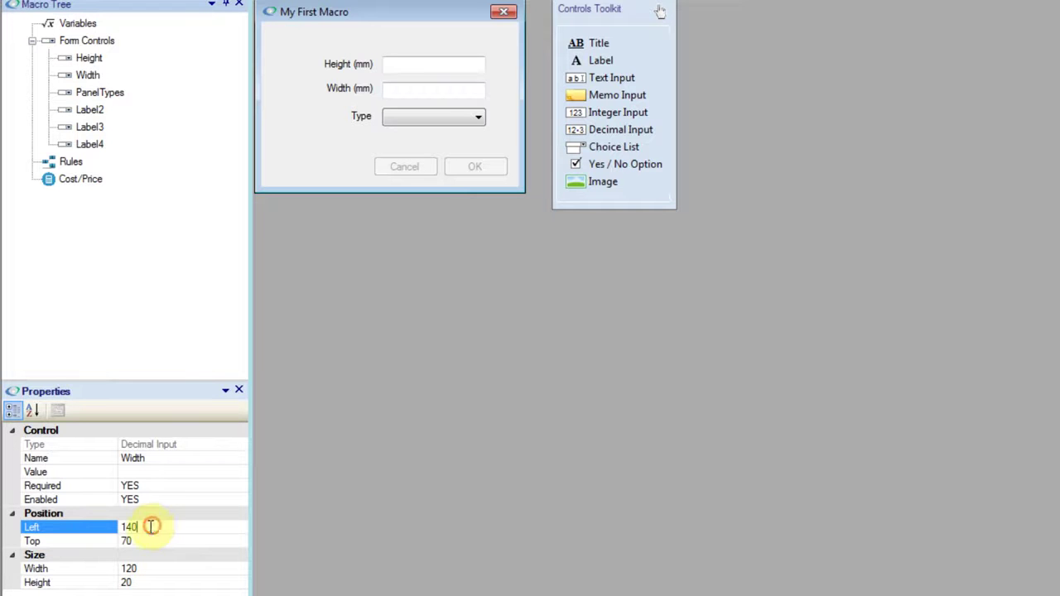
click(144, 541)
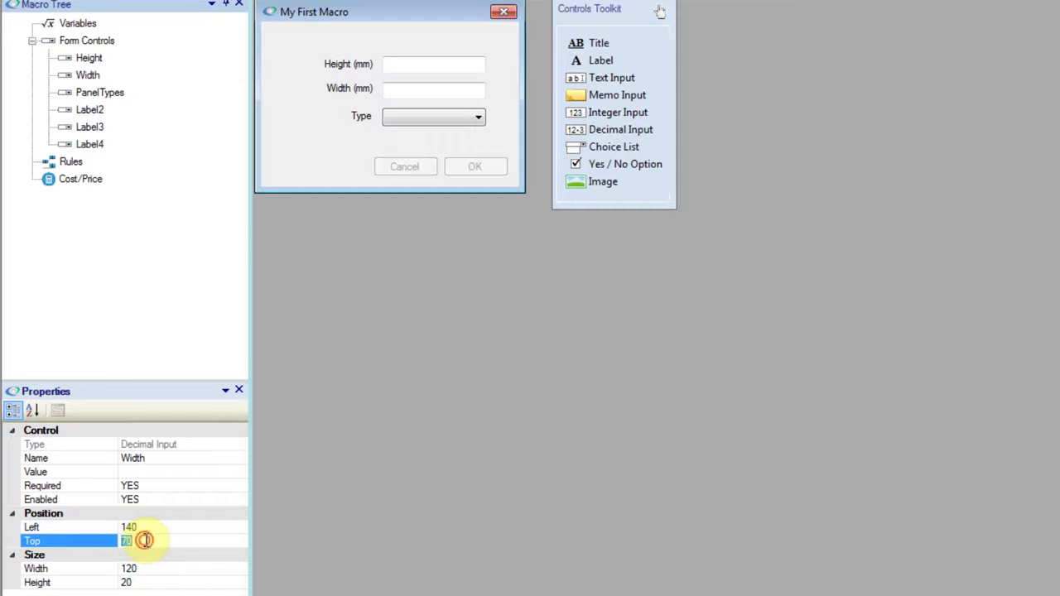
click(150, 569)
click(149, 581)
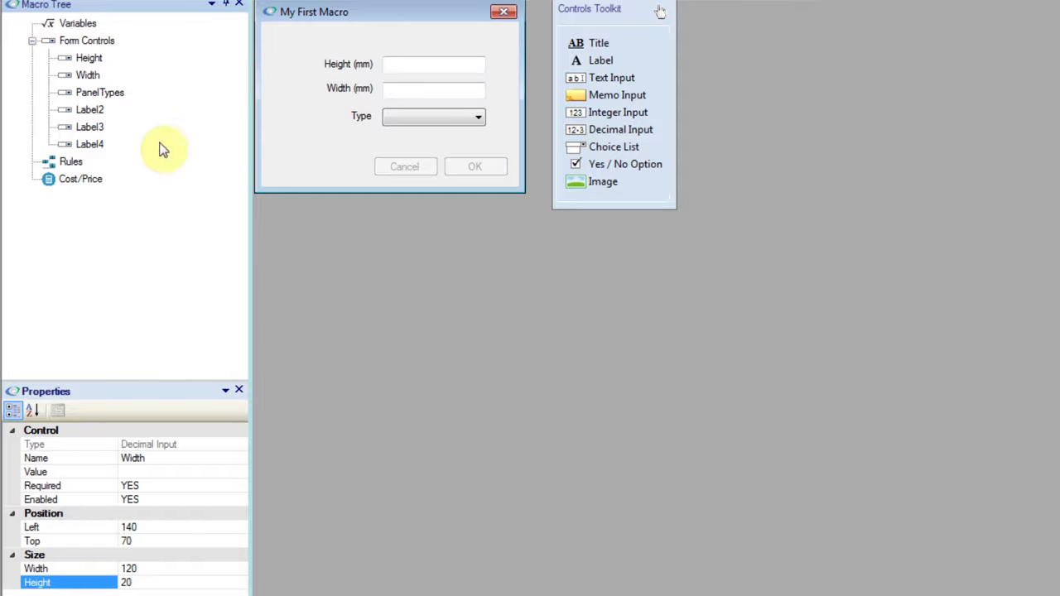
Step: Add a new rule under the Rules node and select it in the expanded macro tree
click(69, 163)
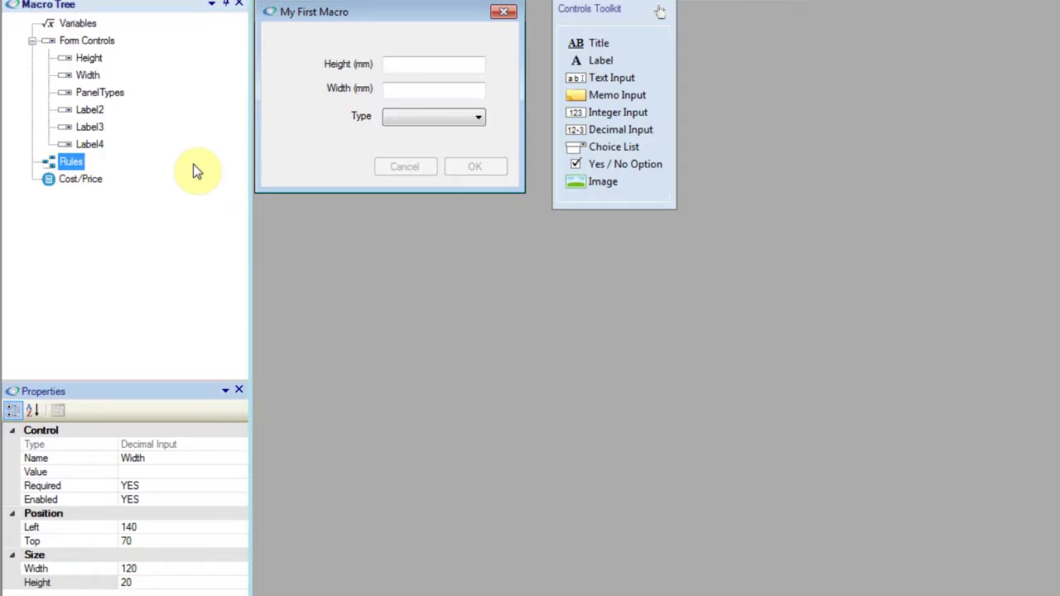
double_click(71, 162)
right_click(71, 162)
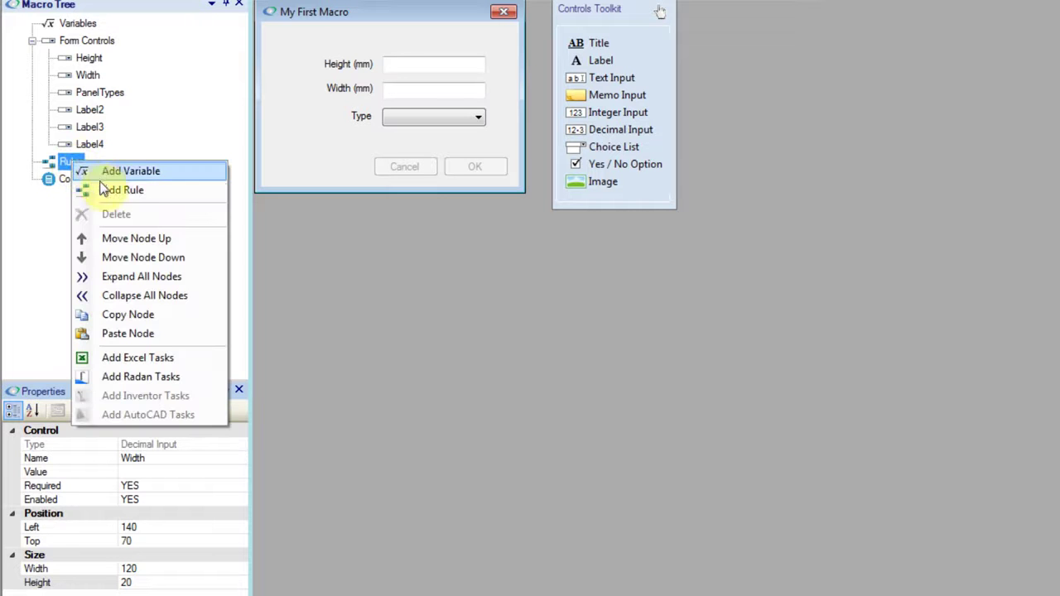
click(120, 197)
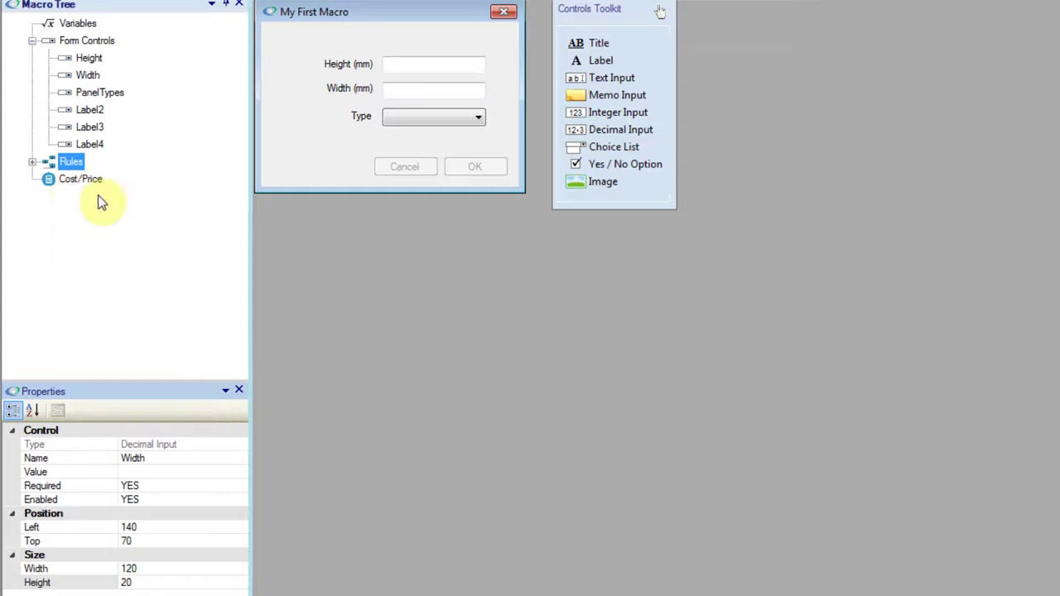
click(31, 162)
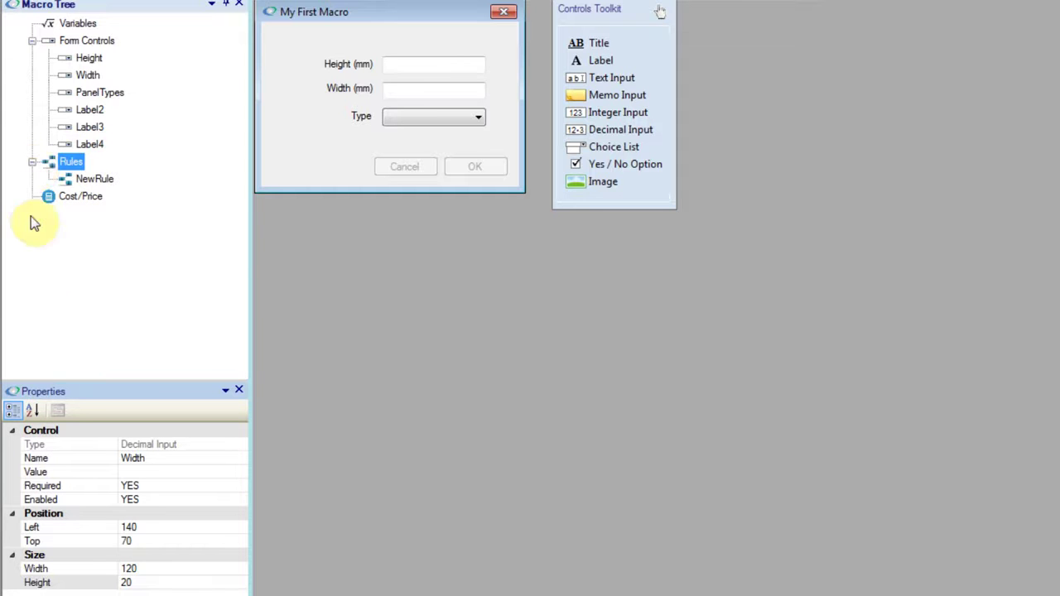
click(32, 163)
click(32, 162)
click(33, 162)
click(32, 162)
click(96, 180)
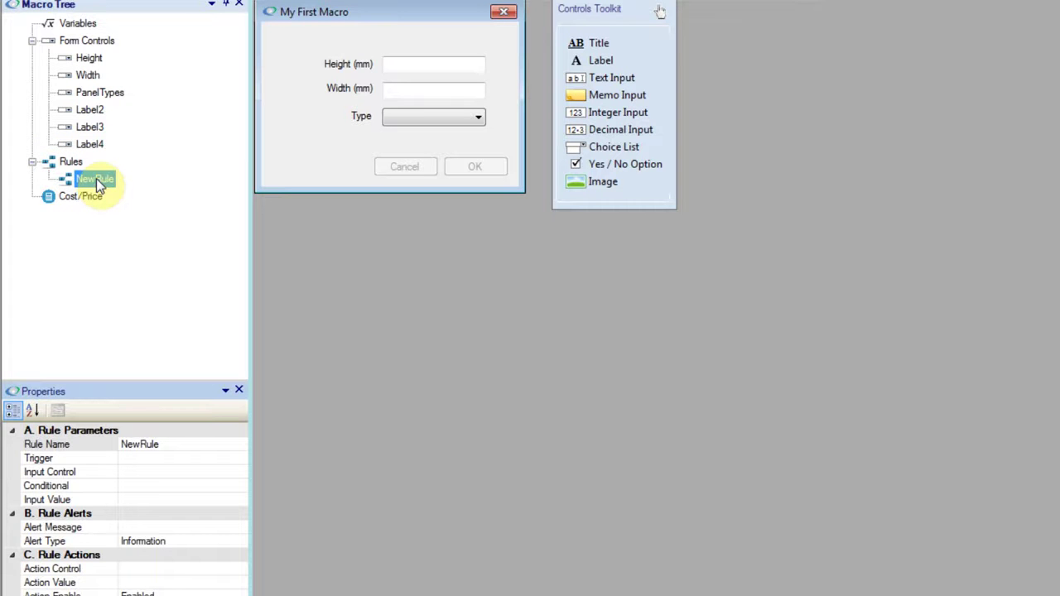
Step: Add a second rule under the Rules node and delete it again
click(58, 162)
right_click(59, 164)
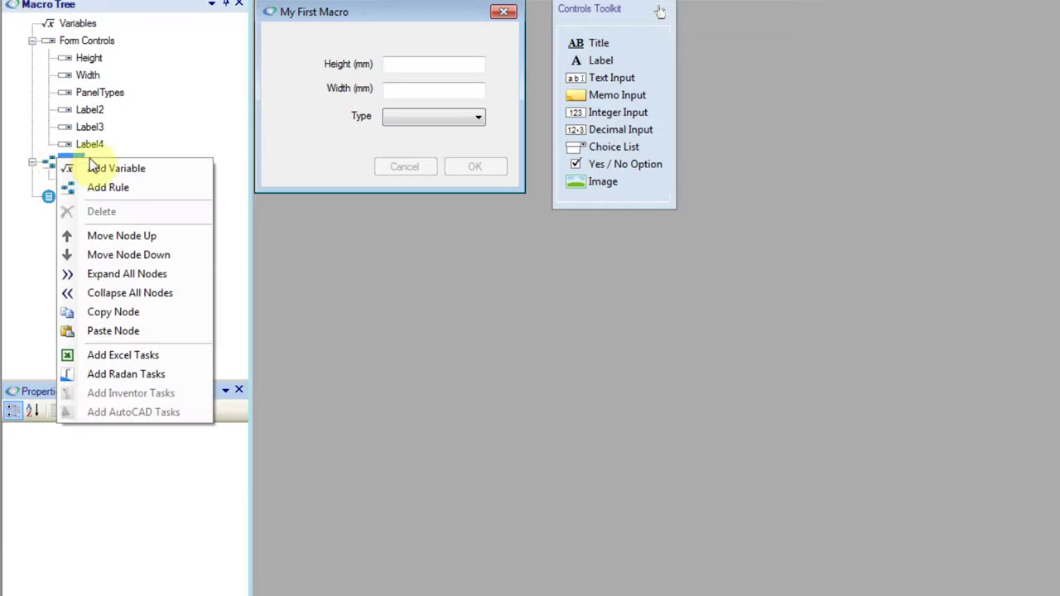
click(124, 189)
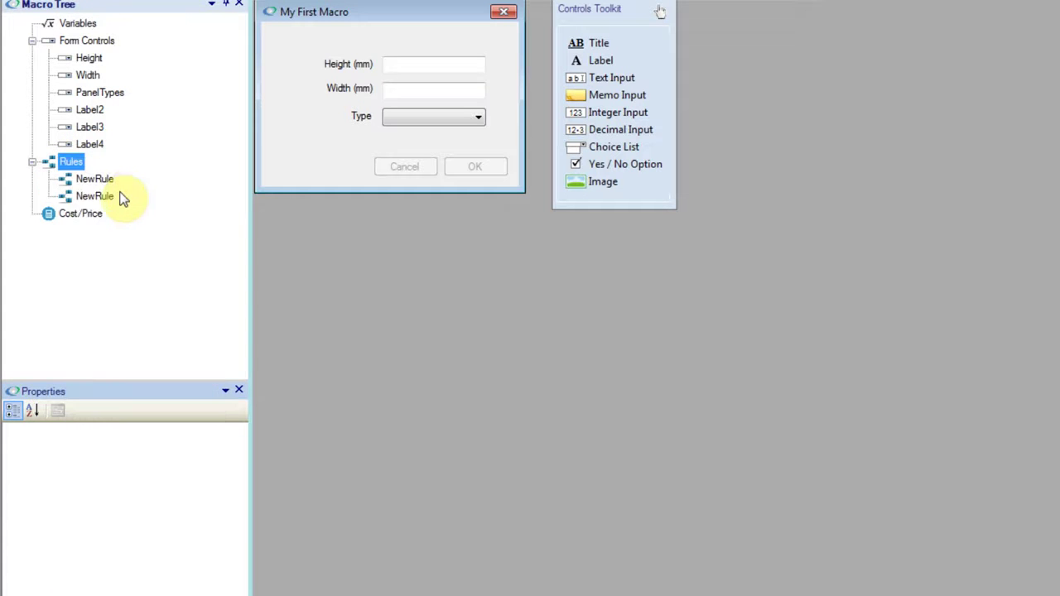
click(104, 197)
click(103, 181)
click(108, 197)
right_click(107, 198)
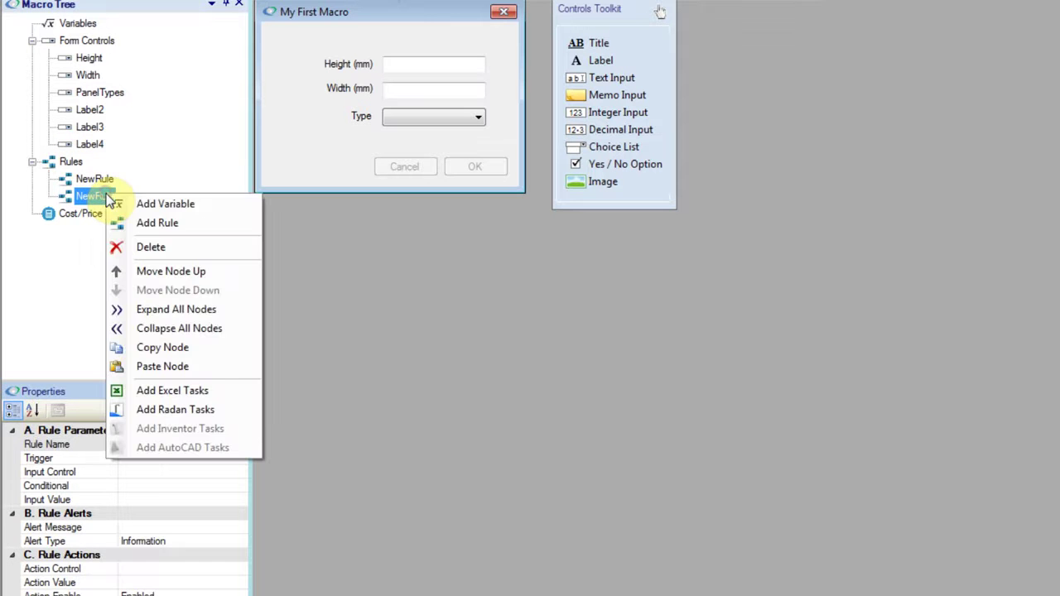
click(168, 247)
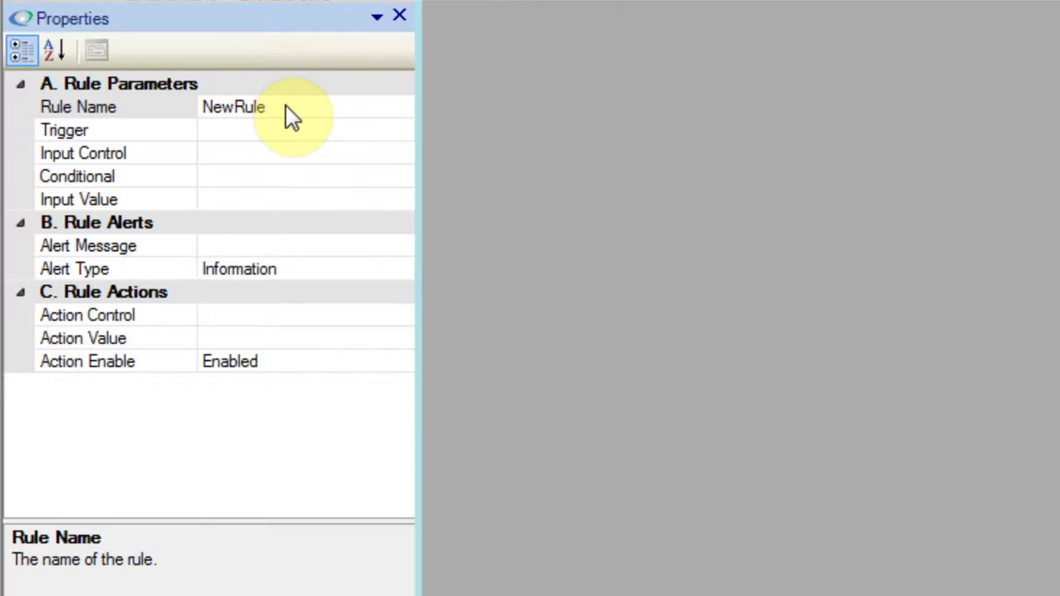
Step: Rename the remaining rule as CheckMinHeight
click(288, 106)
double_click(290, 104)
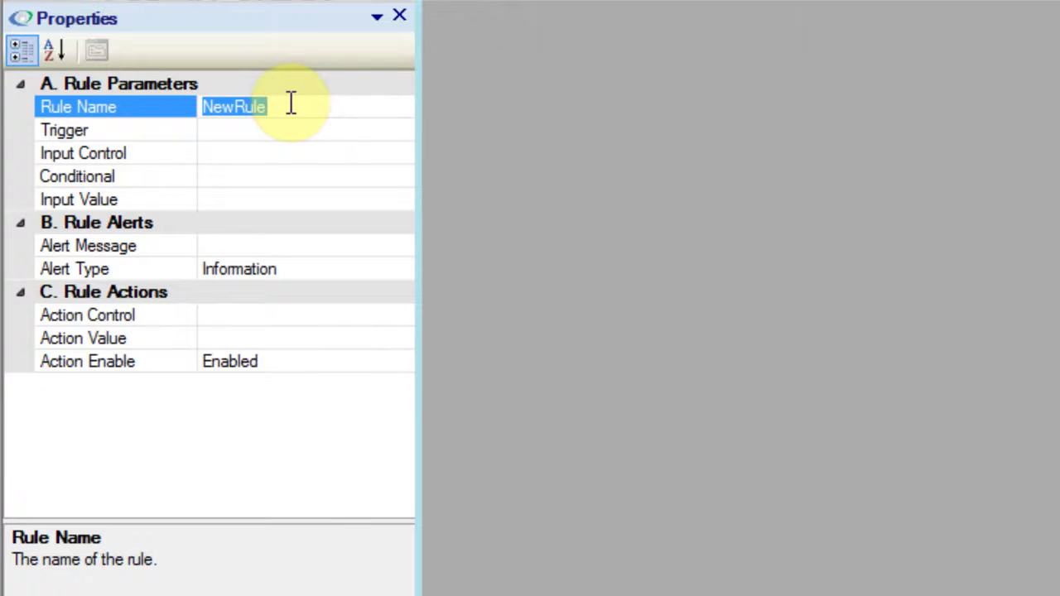
text(Chec)
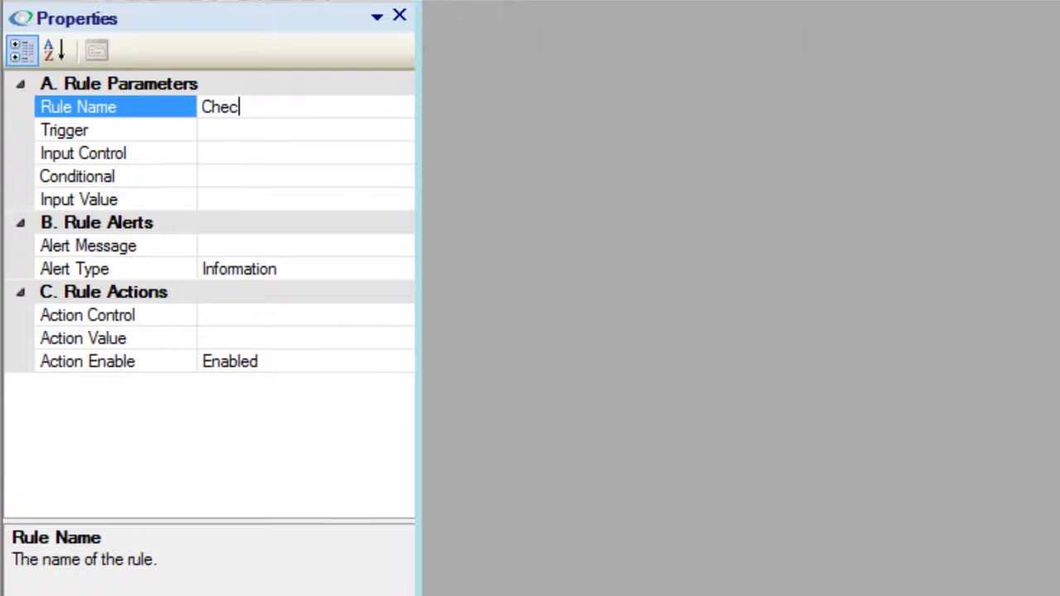
text(kMinH)
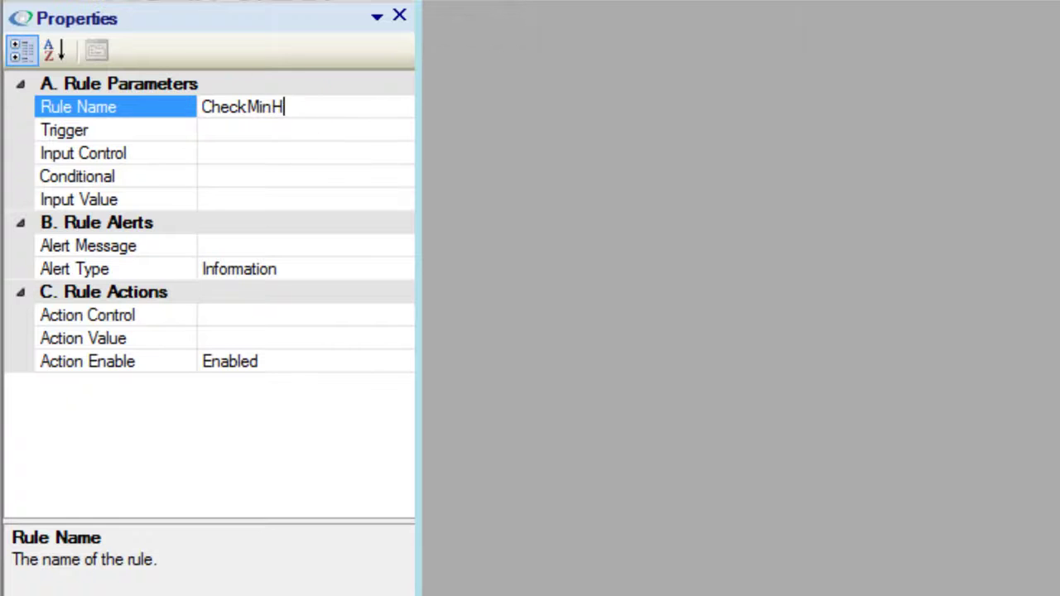
text(eight)
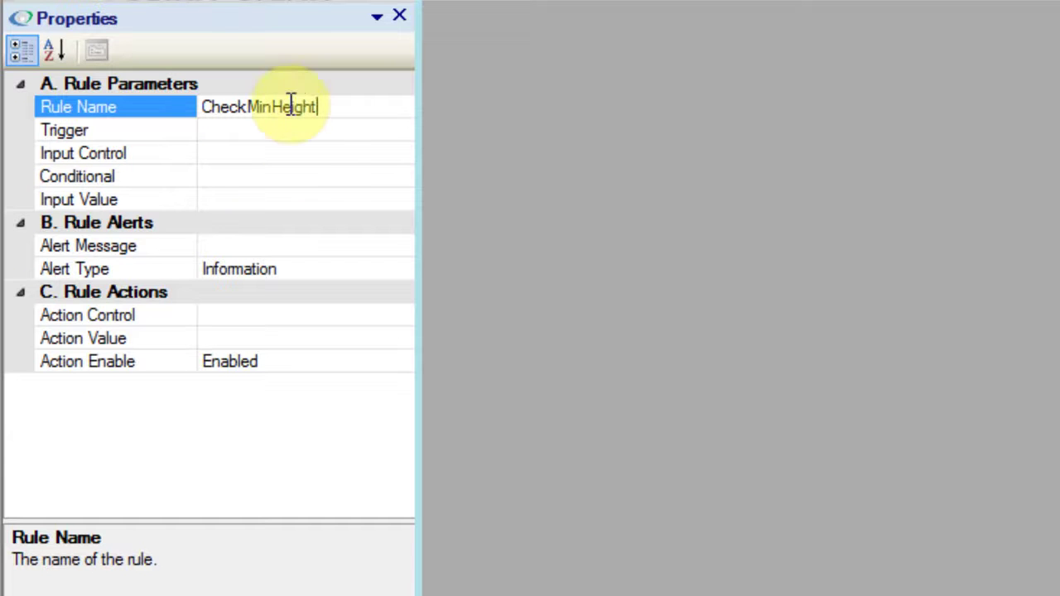
Step: Set the trigger of the CheckMinHeight rule to the Height control
click(309, 126)
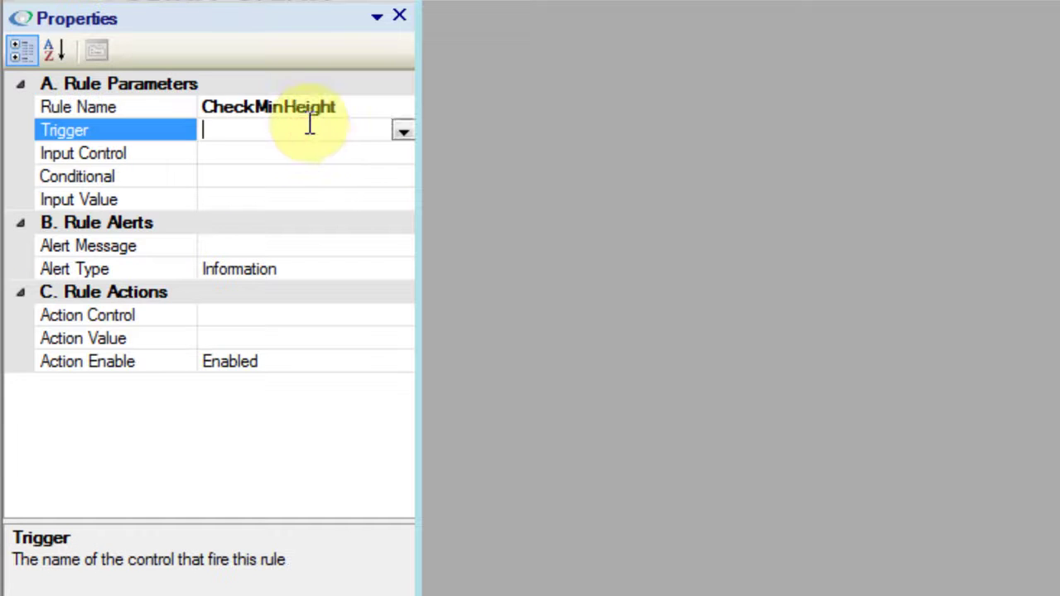
click(403, 132)
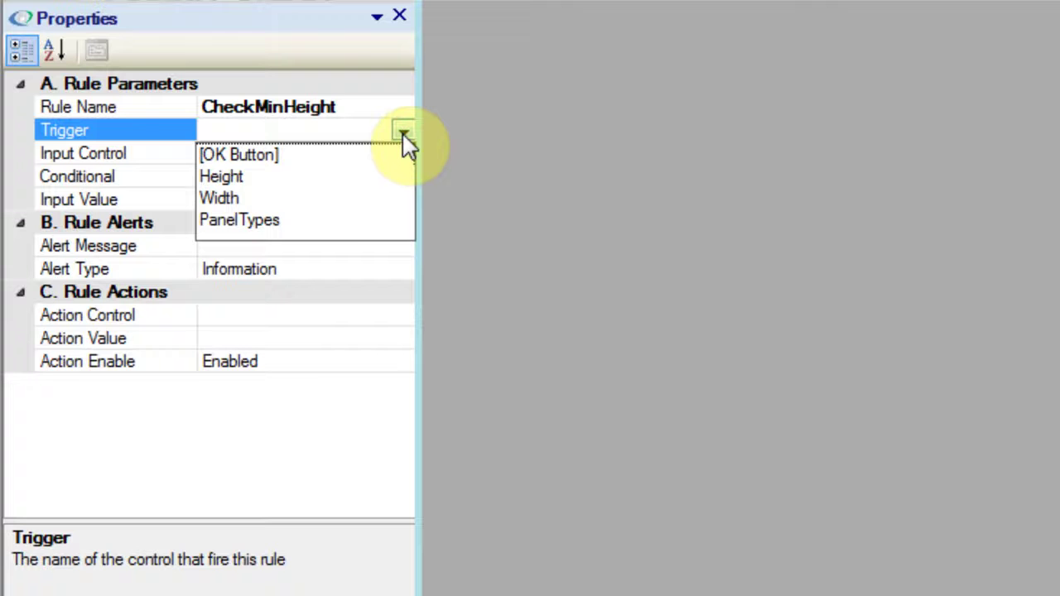
click(239, 177)
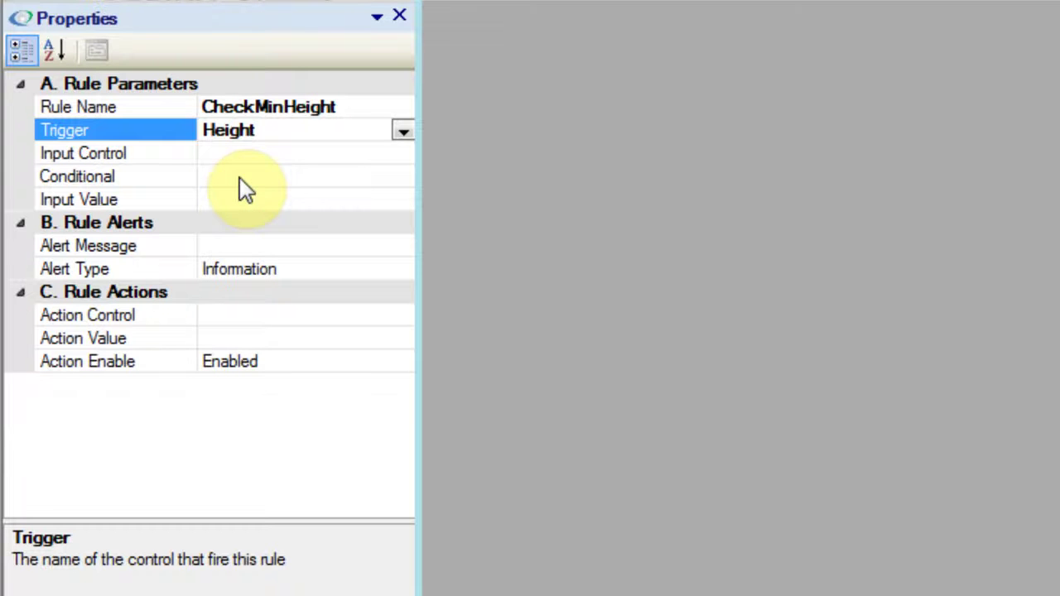
Step: Set the rule's input control to Height so the rule looks at that control's value
click(279, 154)
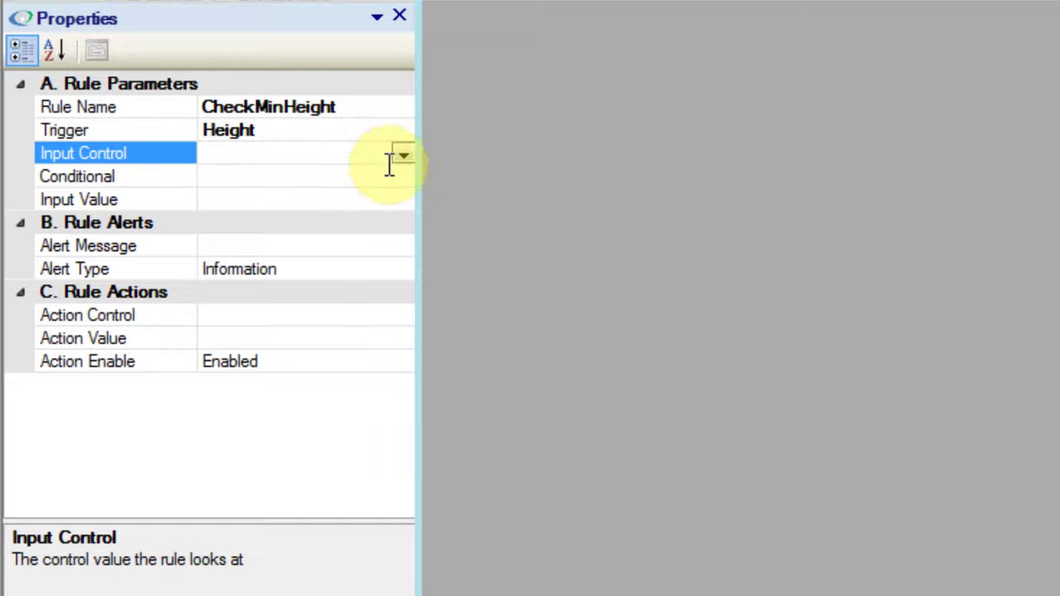
click(366, 174)
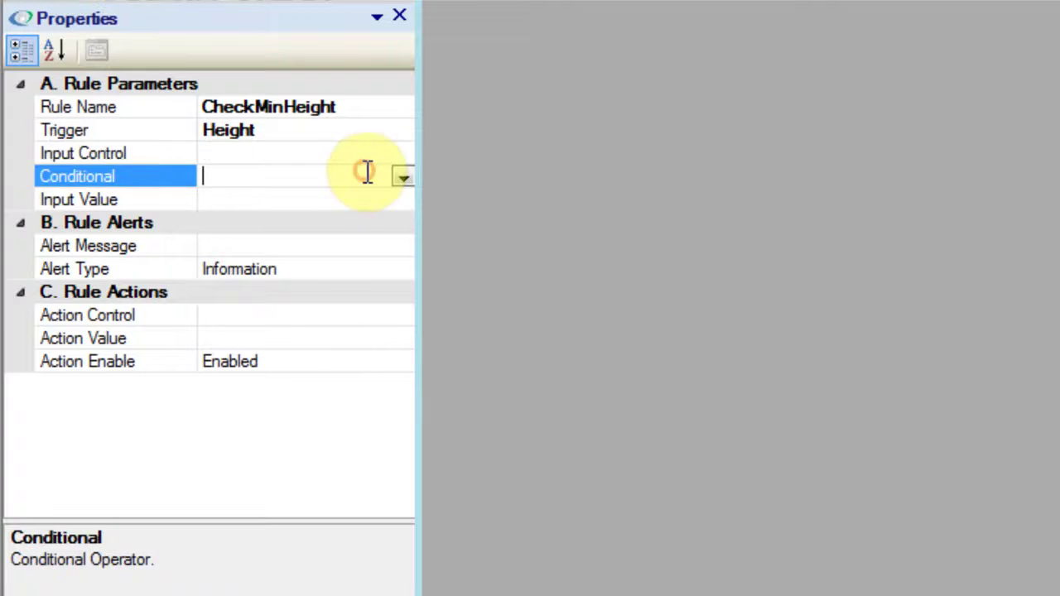
click(352, 203)
click(349, 149)
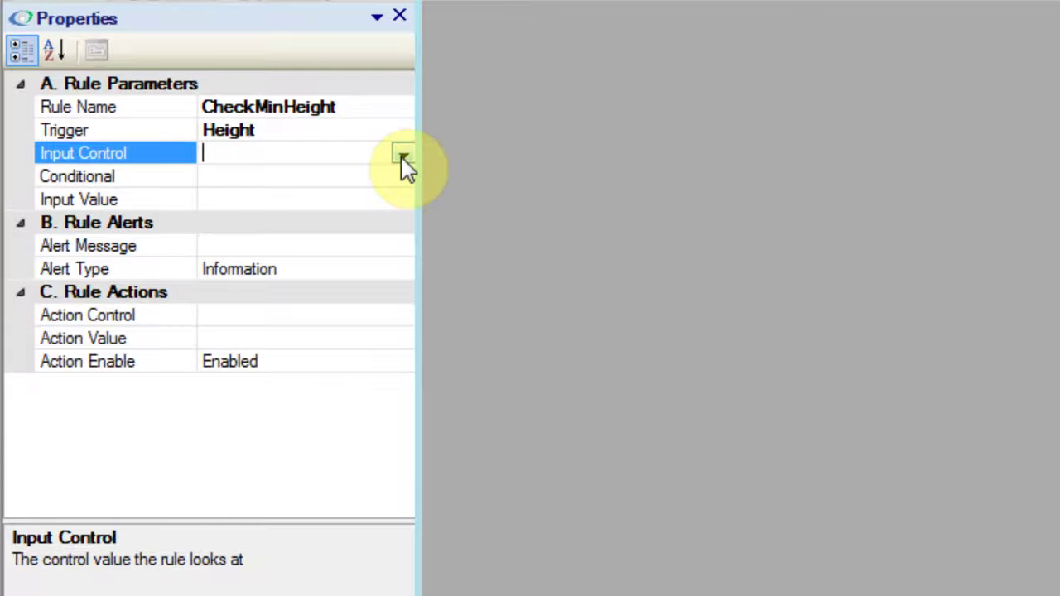
click(403, 158)
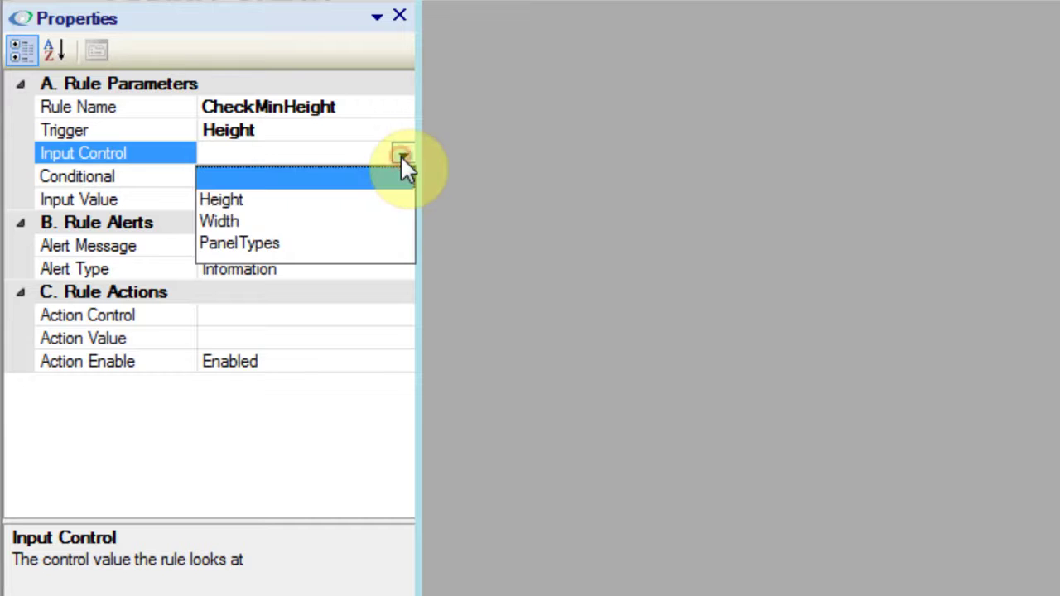
click(402, 157)
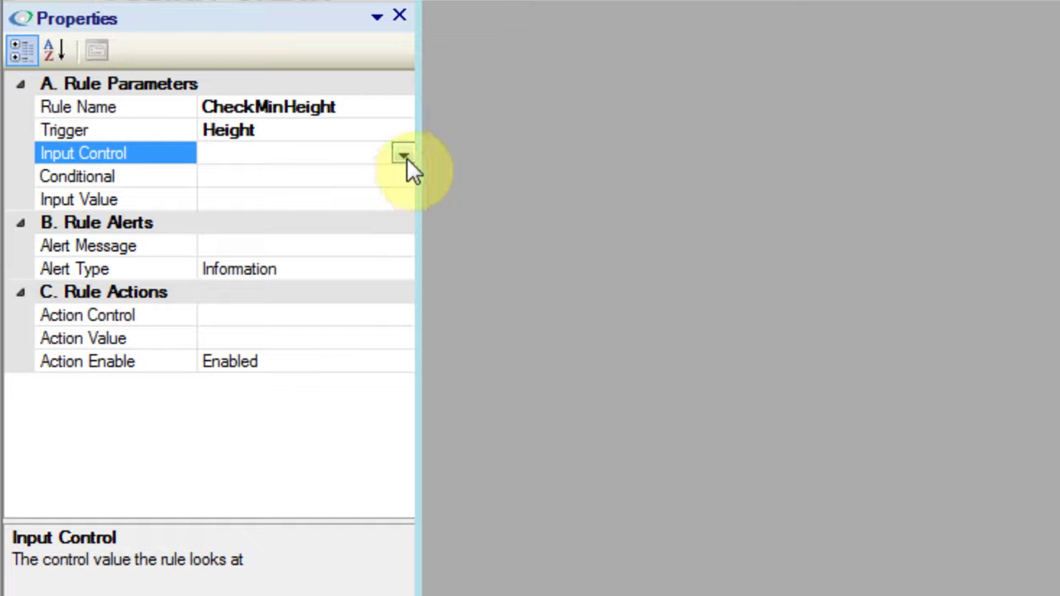
click(405, 158)
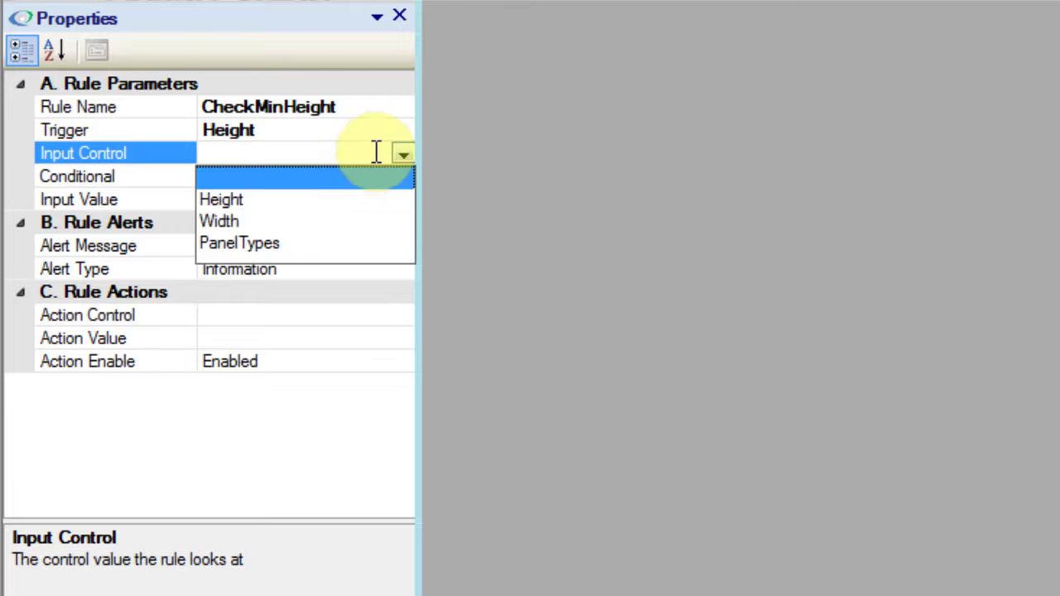
click(238, 201)
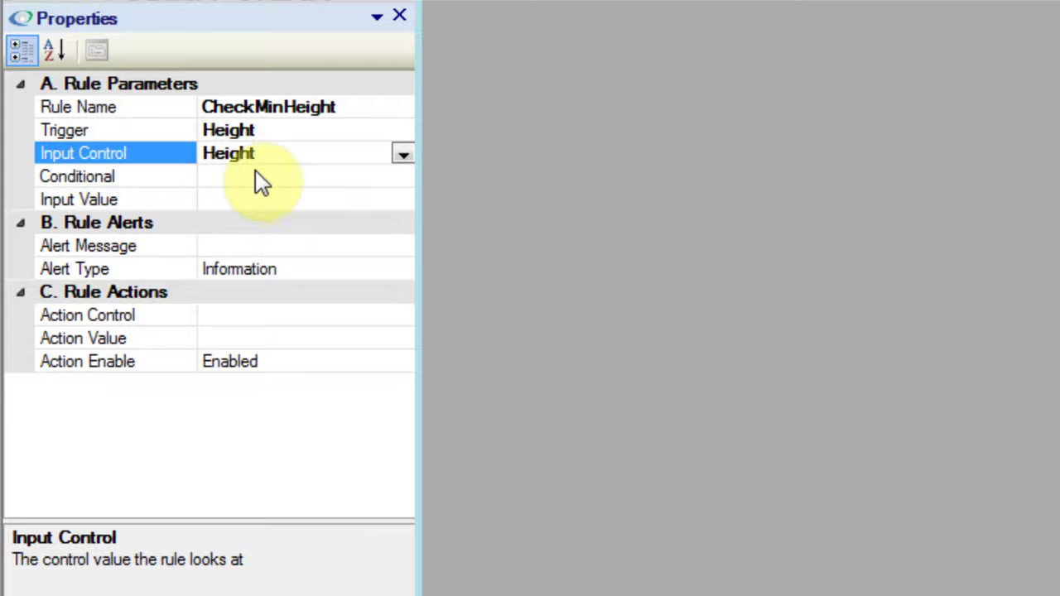
click(257, 174)
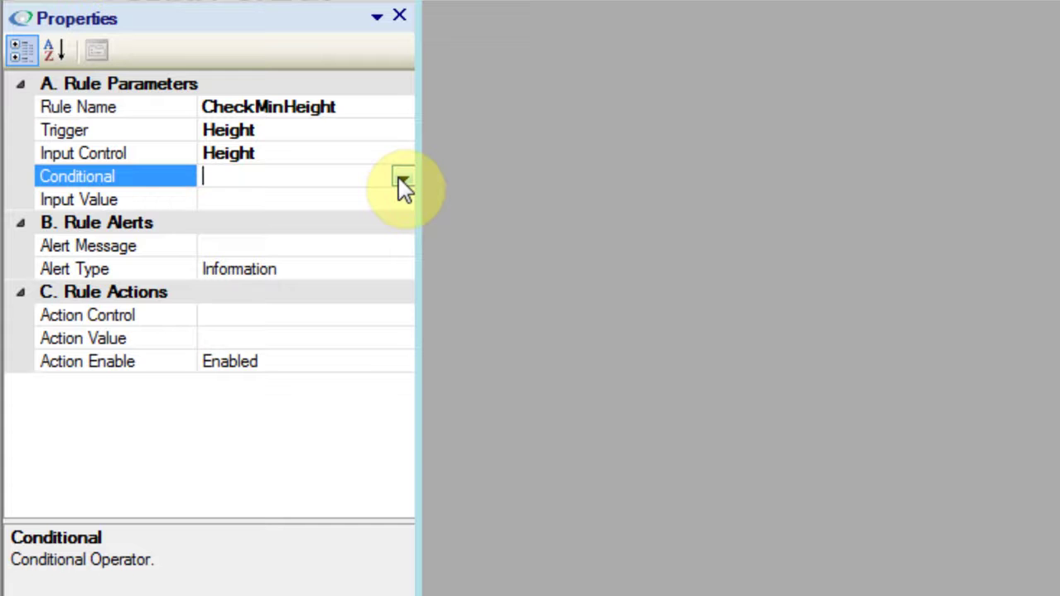
click(398, 133)
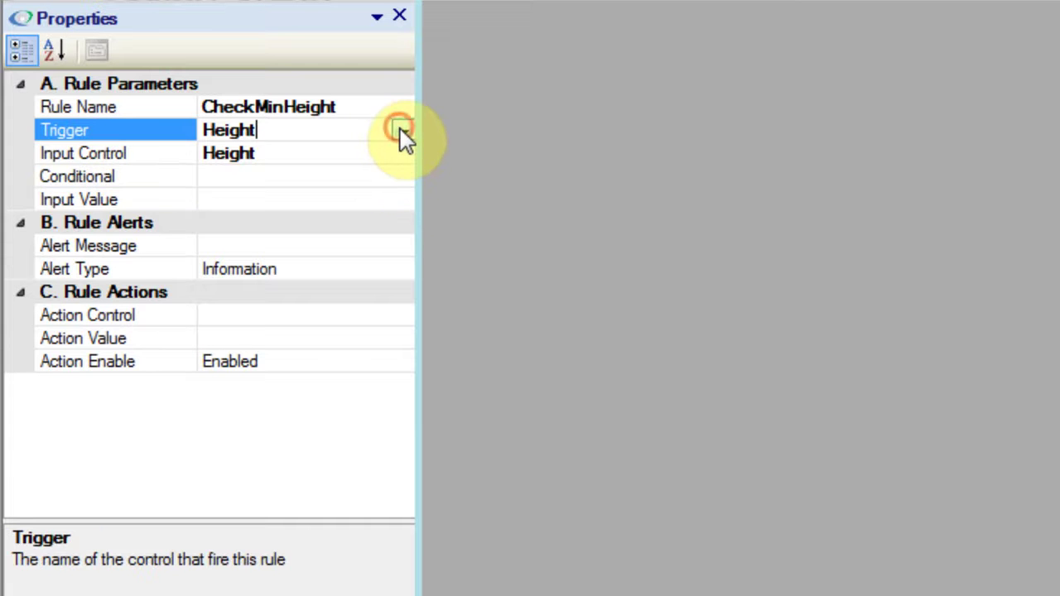
click(402, 156)
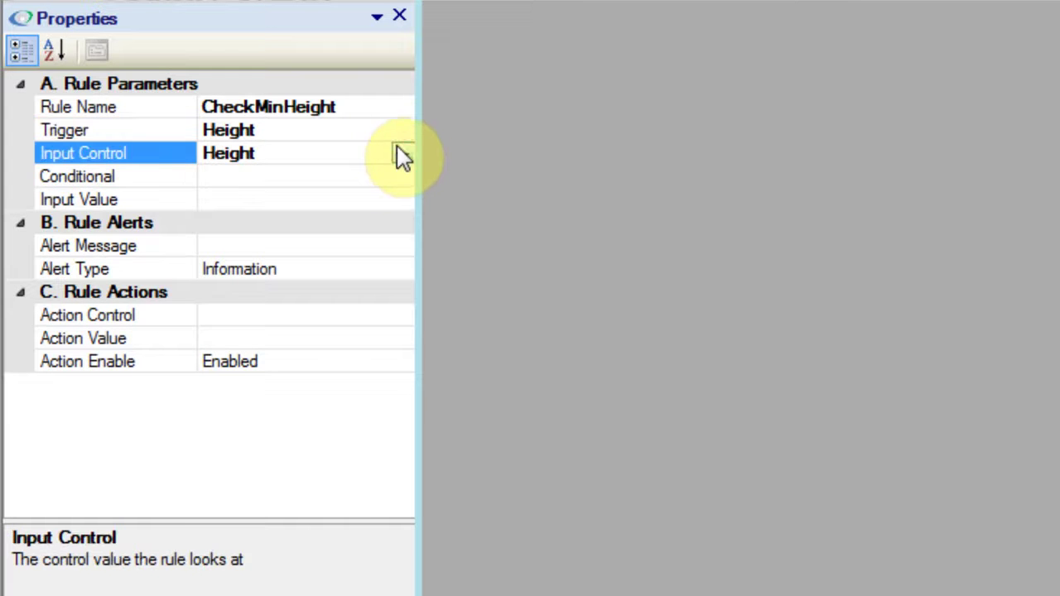
click(402, 134)
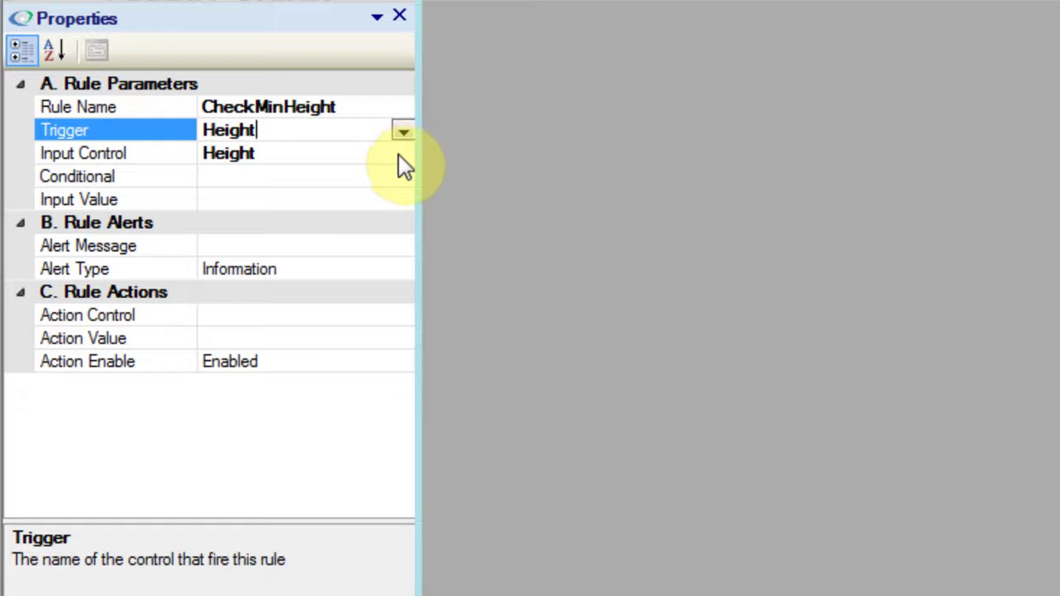
click(398, 155)
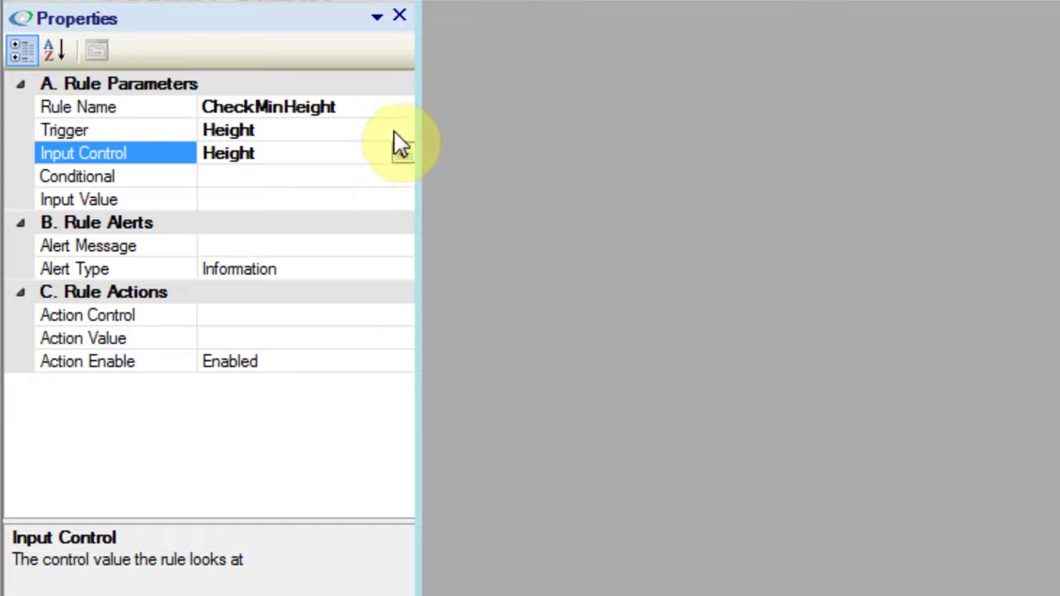
Step: Set the rule's conditional operator to < and its input value to 500
click(406, 176)
click(403, 176)
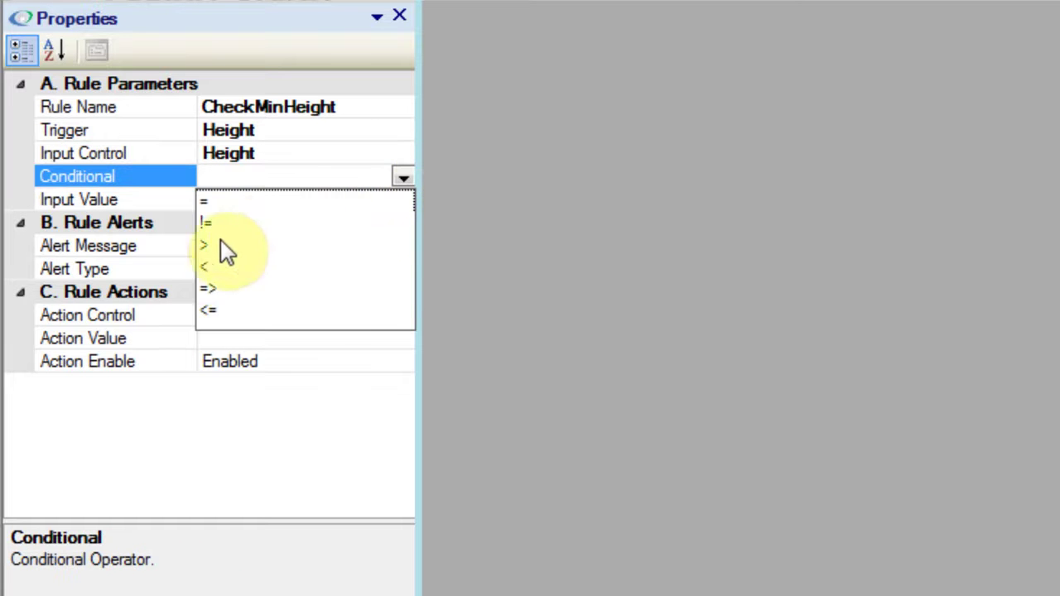
click(212, 268)
click(229, 191)
text(500)
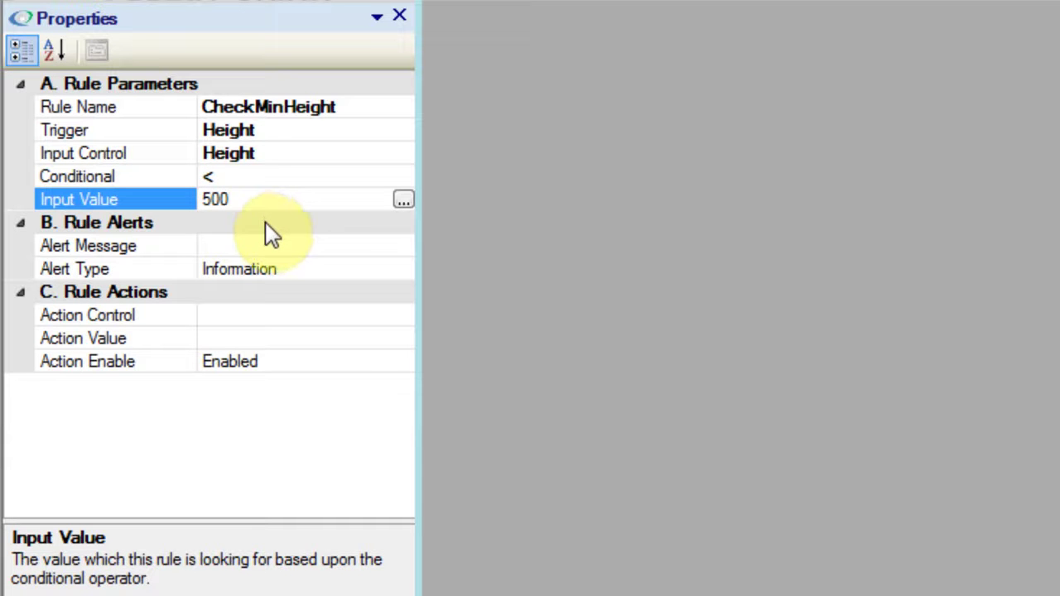
Step: Review the trigger, input control, conditional and input value of the rule, along with its alert and action sections
click(286, 131)
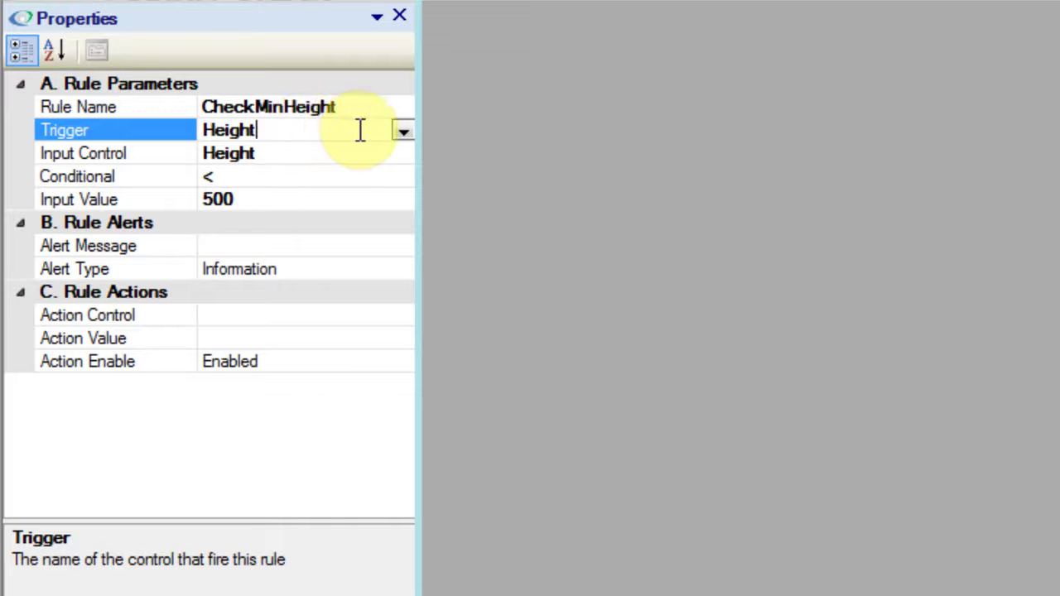
click(280, 154)
click(275, 177)
click(277, 197)
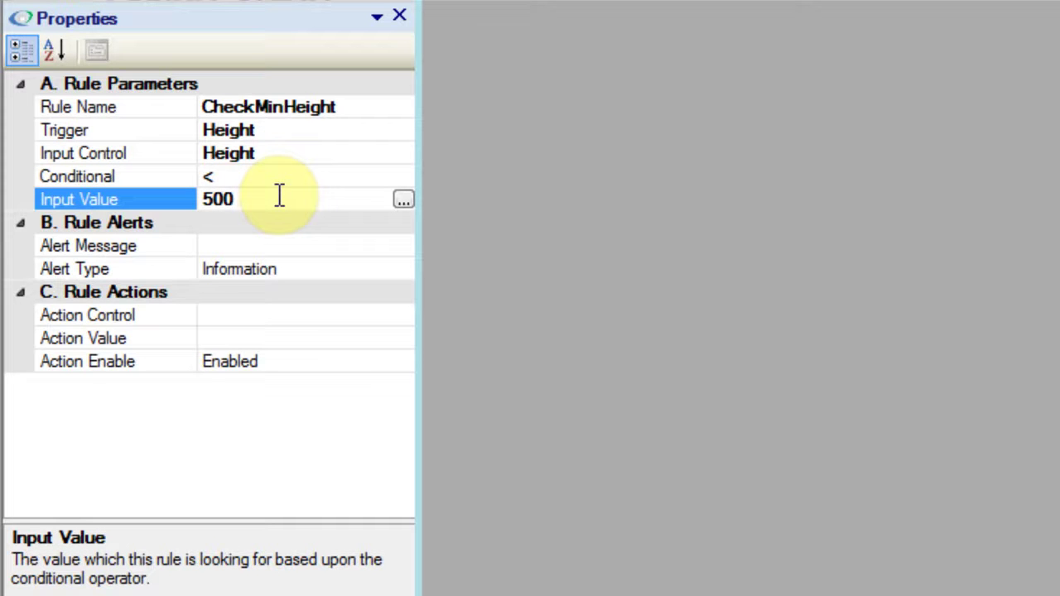
click(271, 242)
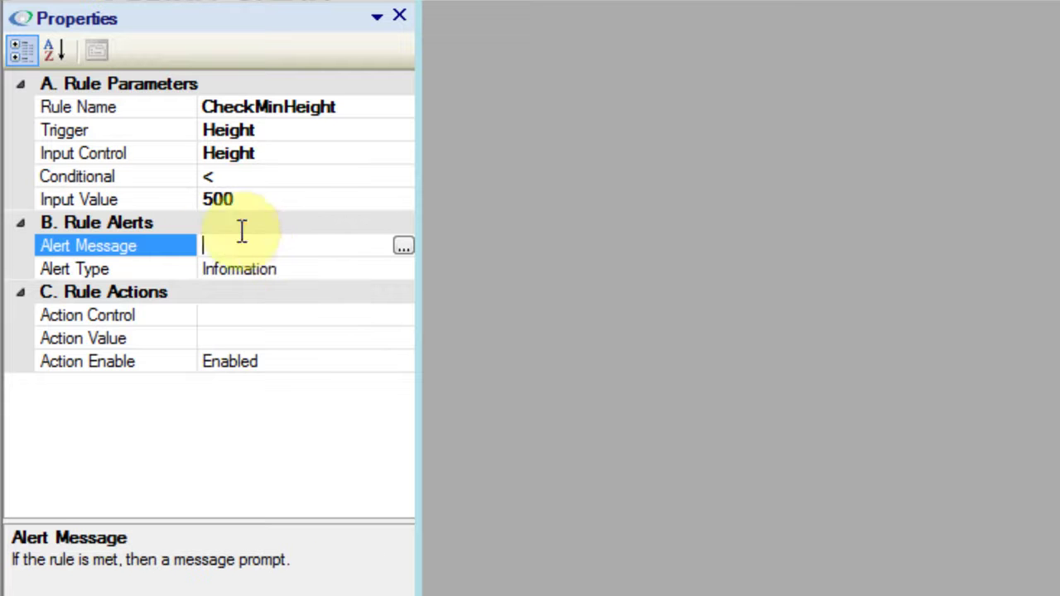
click(235, 316)
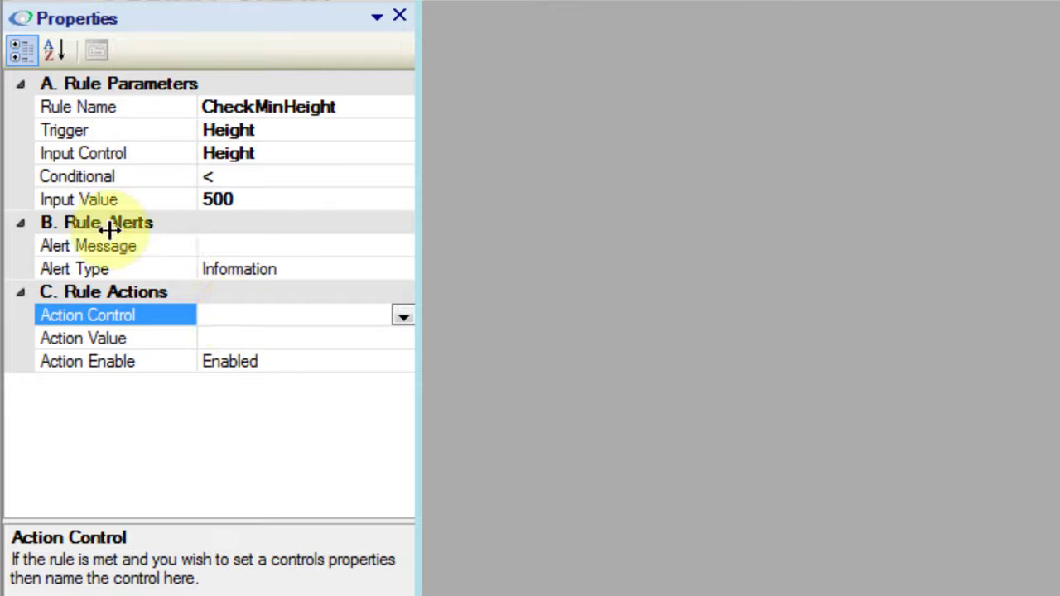
click(21, 222)
click(21, 222)
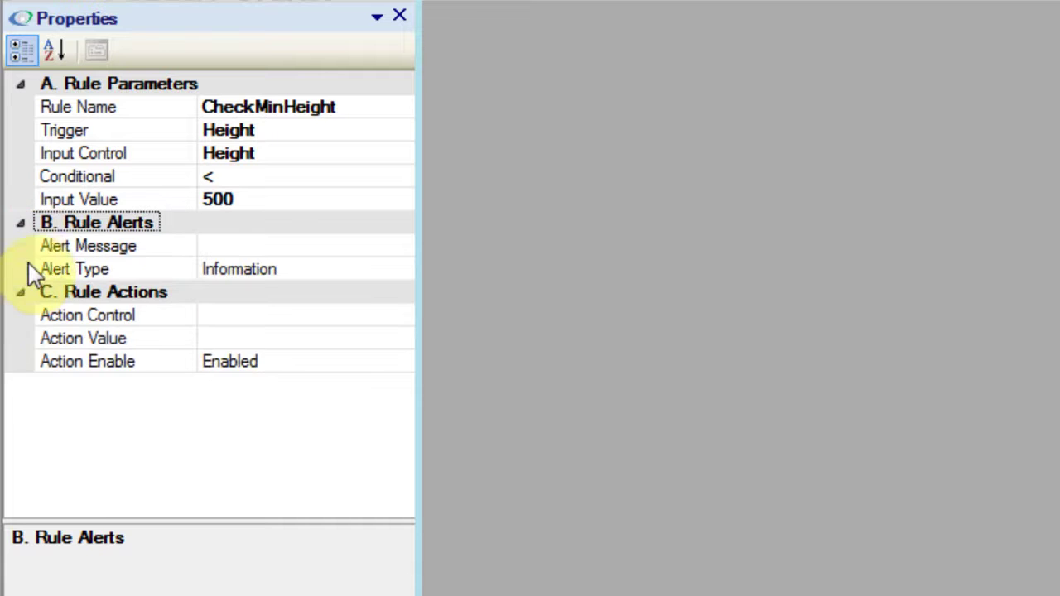
click(23, 290)
click(24, 287)
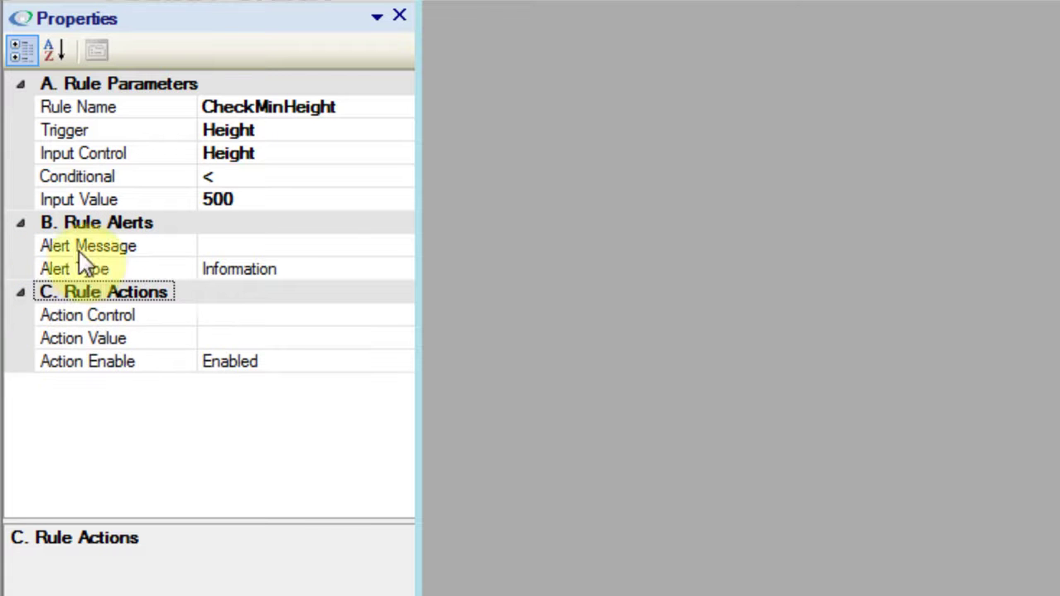
Step: Set the rule's alert message to "You have entered a height less than 500mm. please try again"
click(290, 235)
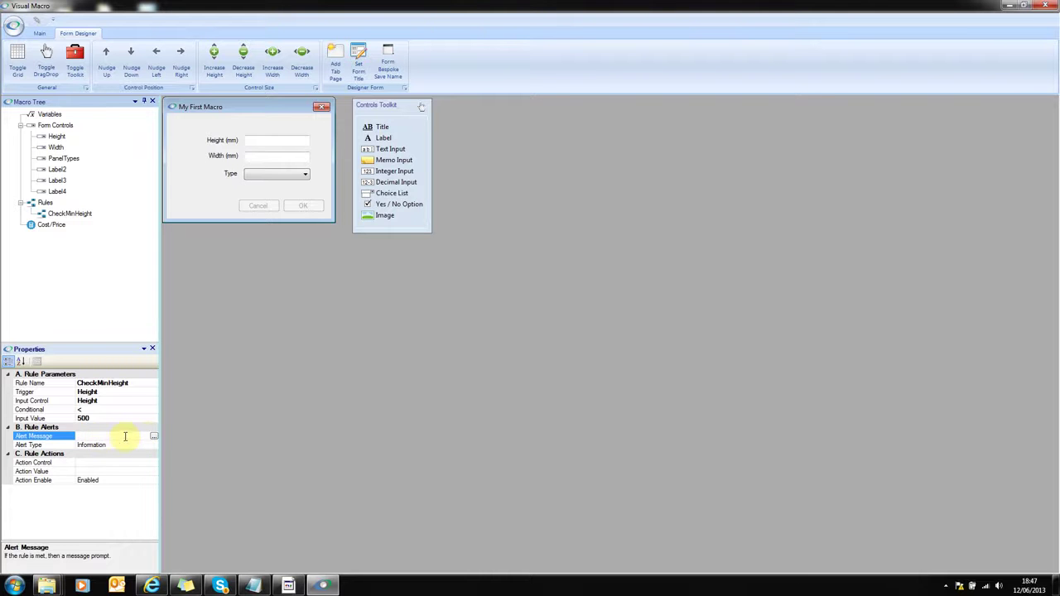
click(155, 437)
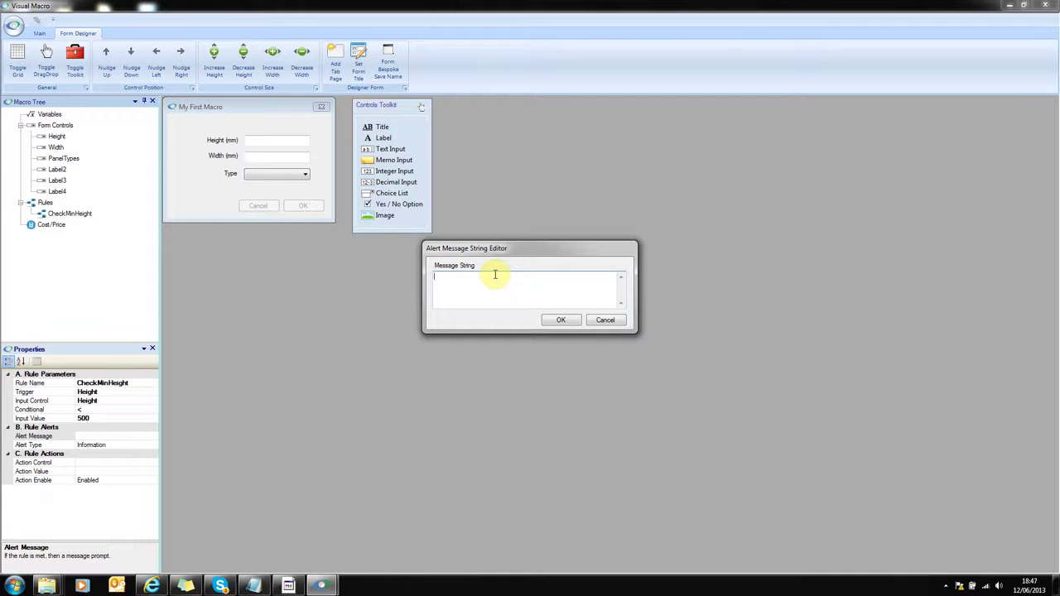
text(Y)
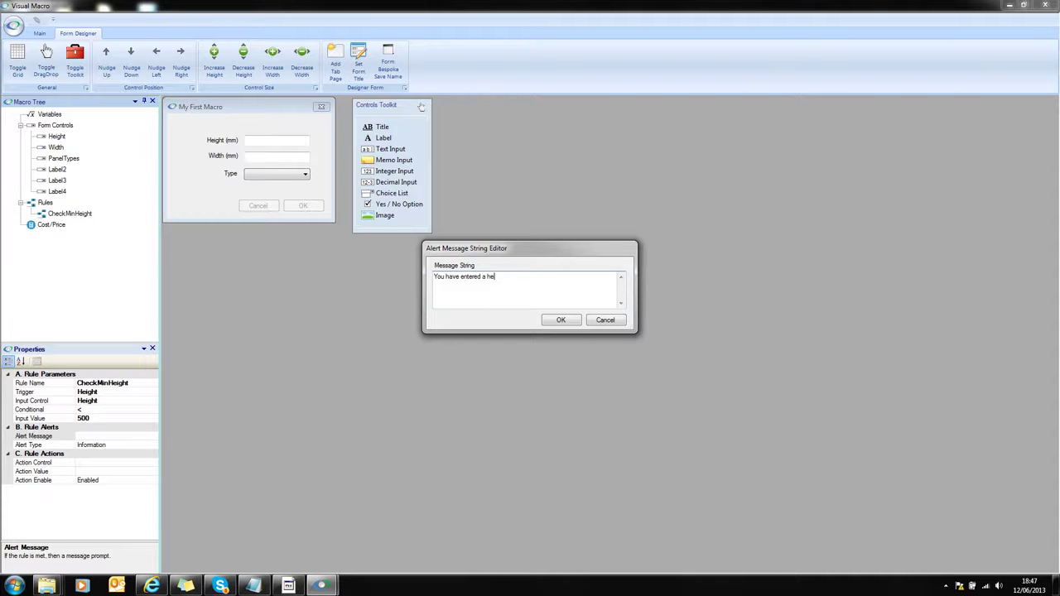
text(ou have entered a height less than 500mm. please try)
text(again)
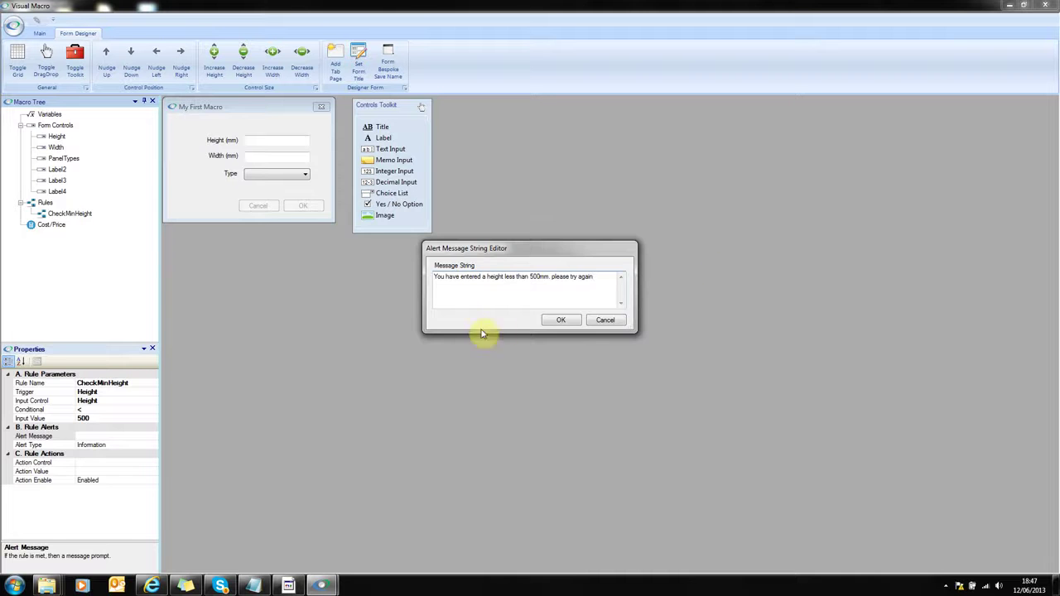
click(554, 321)
Step: Set the rule's action control to Height, leaving the action value empty
click(145, 462)
click(147, 471)
click(149, 480)
click(153, 480)
click(153, 479)
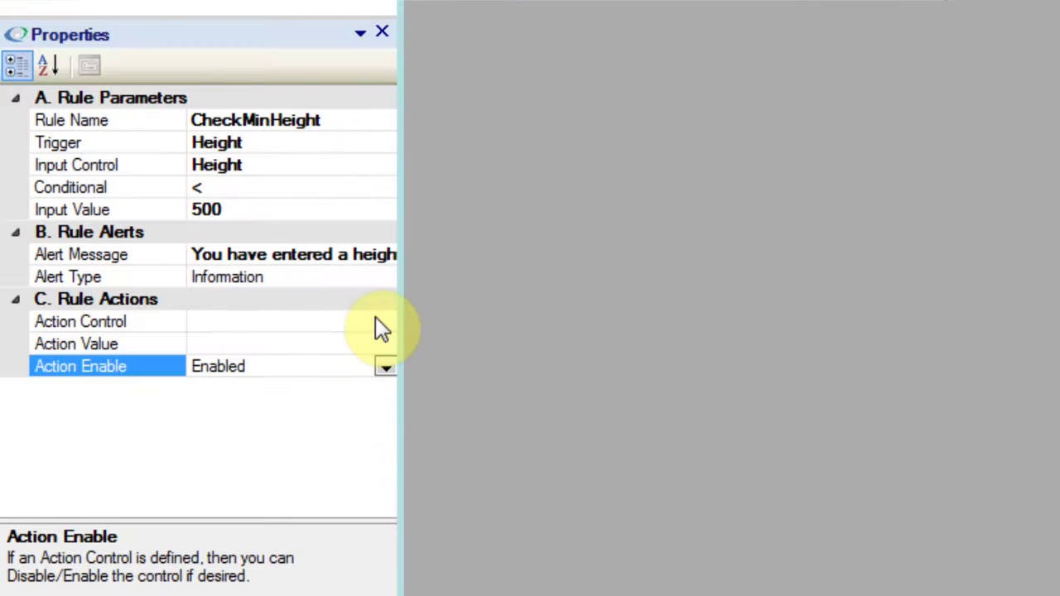
click(376, 320)
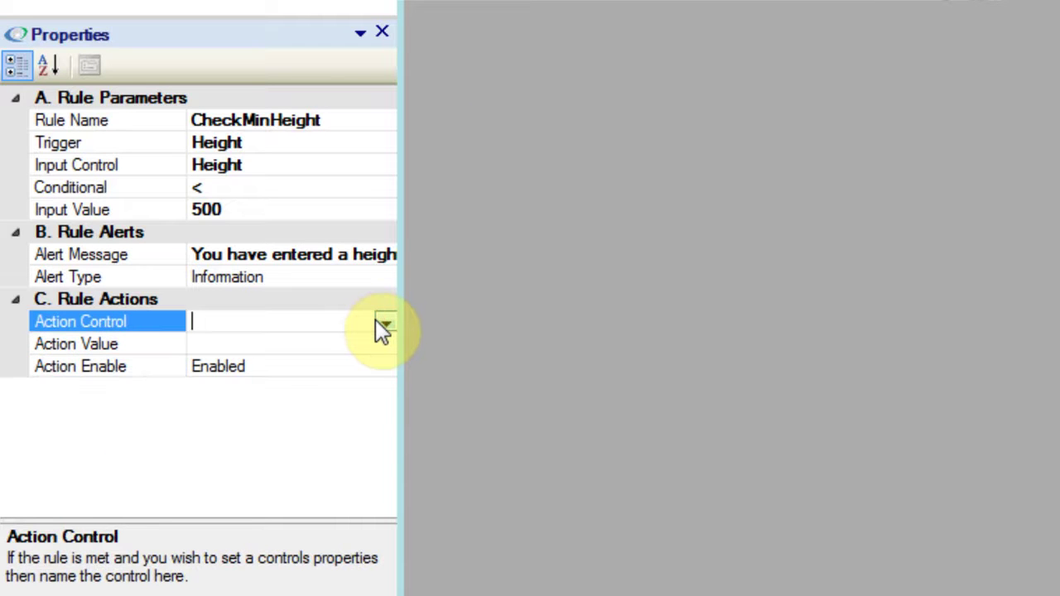
click(384, 323)
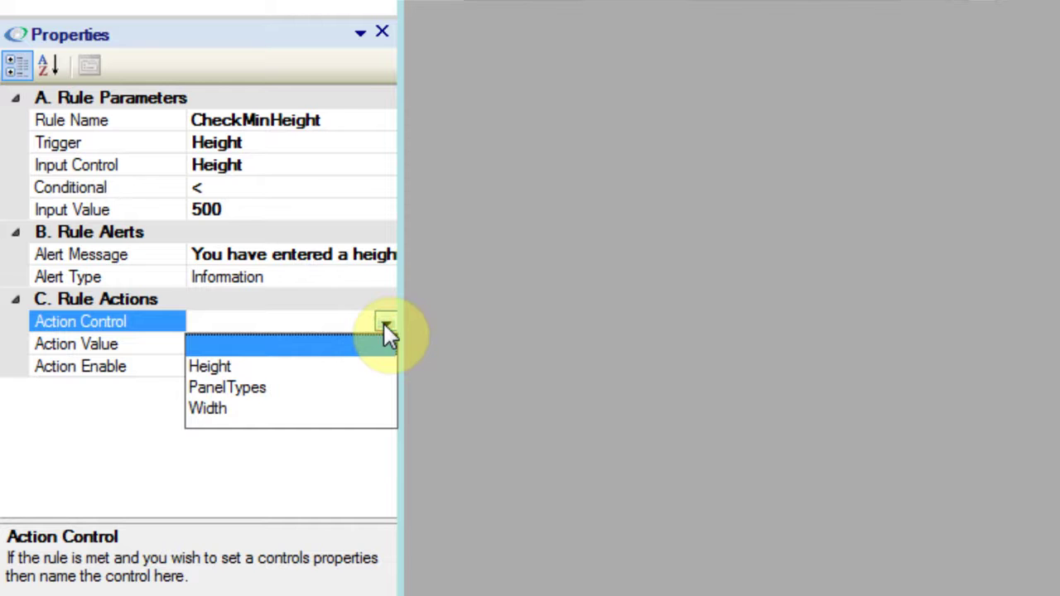
click(236, 372)
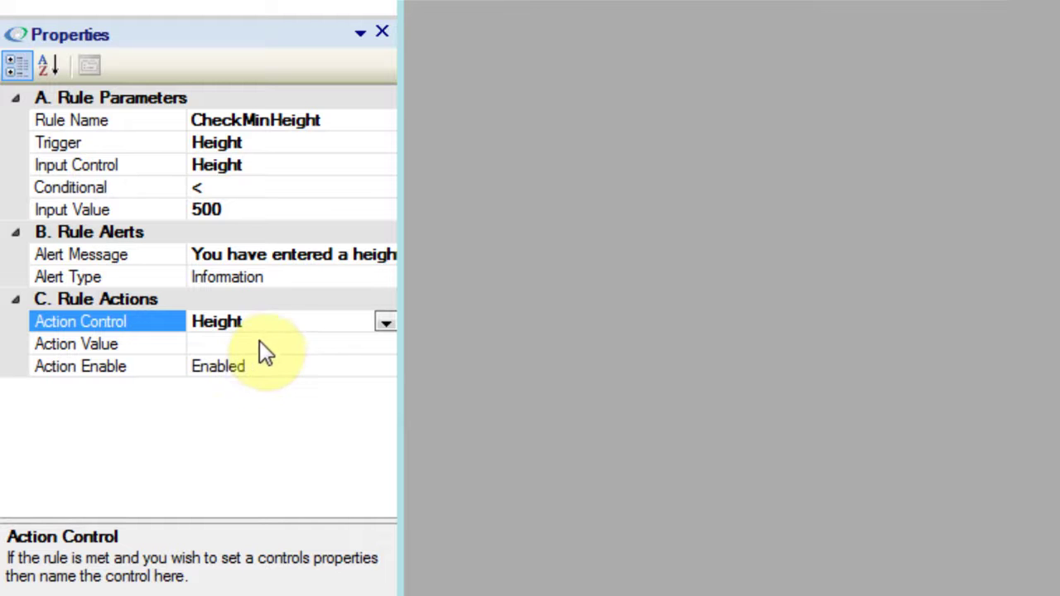
click(265, 344)
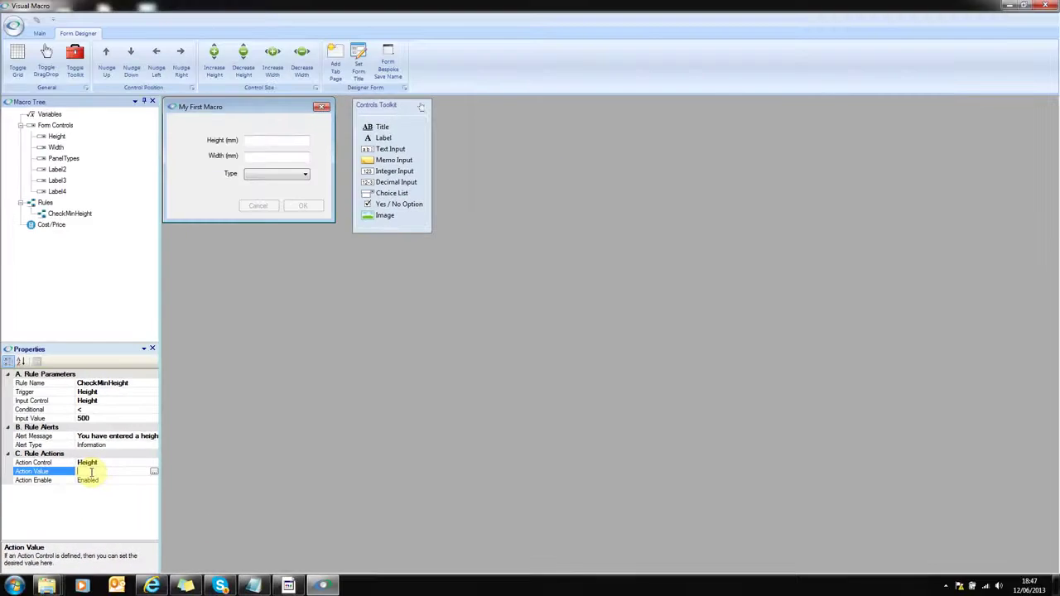
Step: Run a test of the macro and enter a height of 500 mm in its form
click(39, 33)
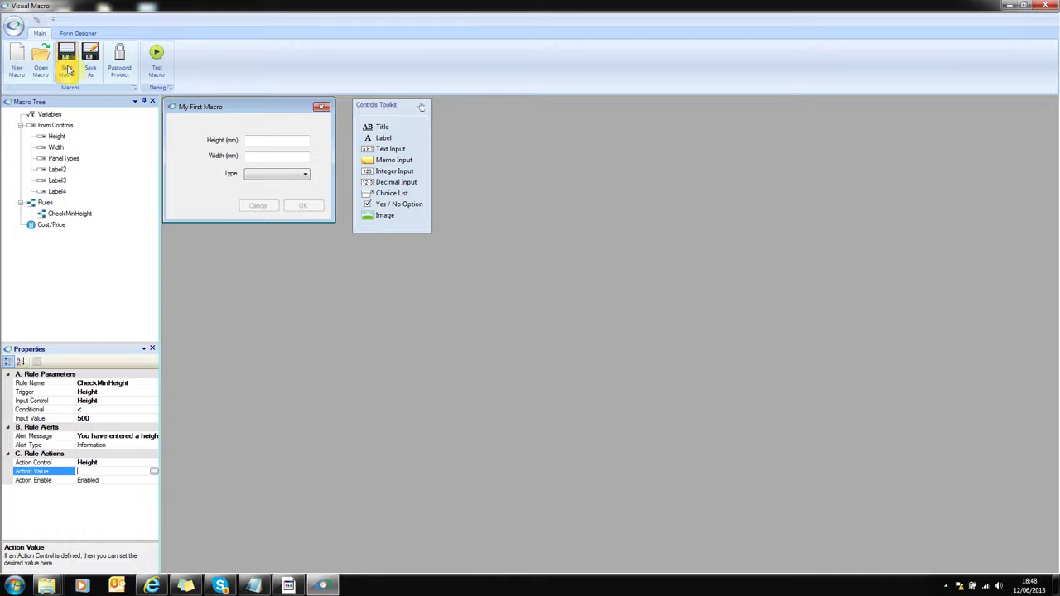
click(156, 60)
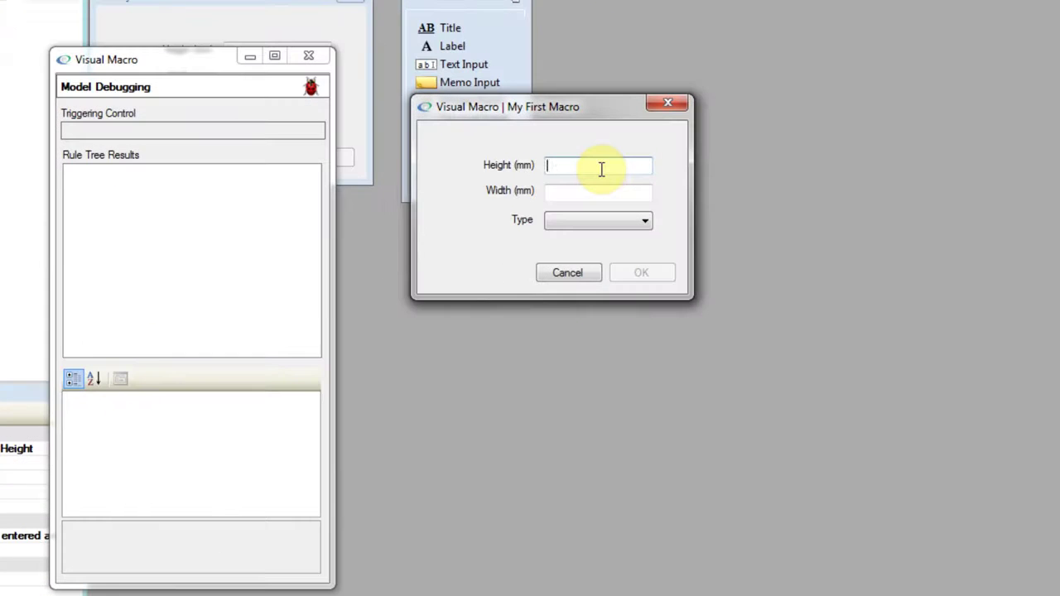
text(500)
key(Tab)
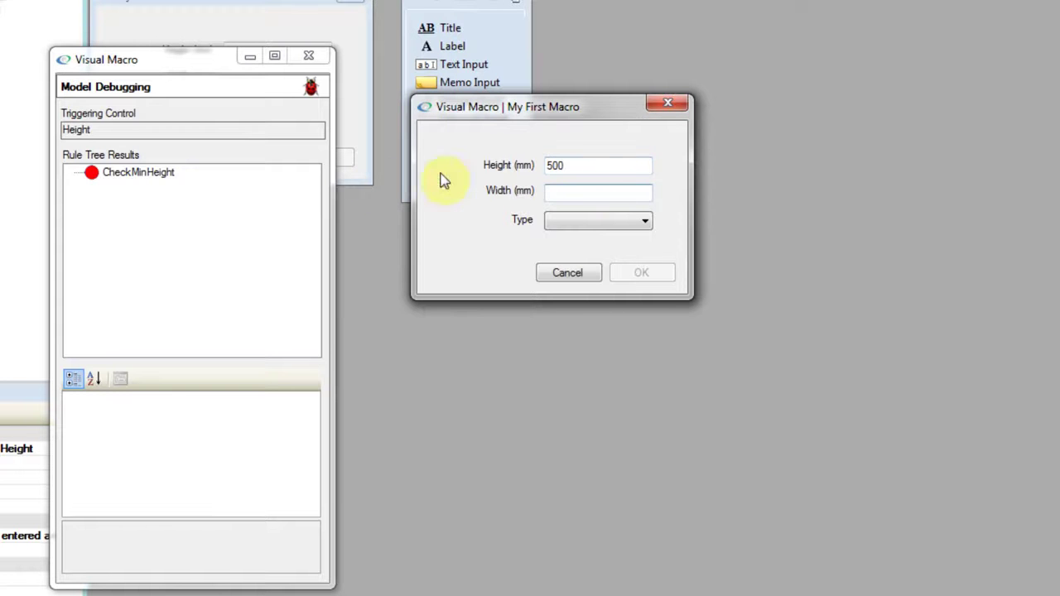
Step: Inspect the CheckMinHeight debugging result, and retest the form with a height of 499, dismissing the alert
click(119, 173)
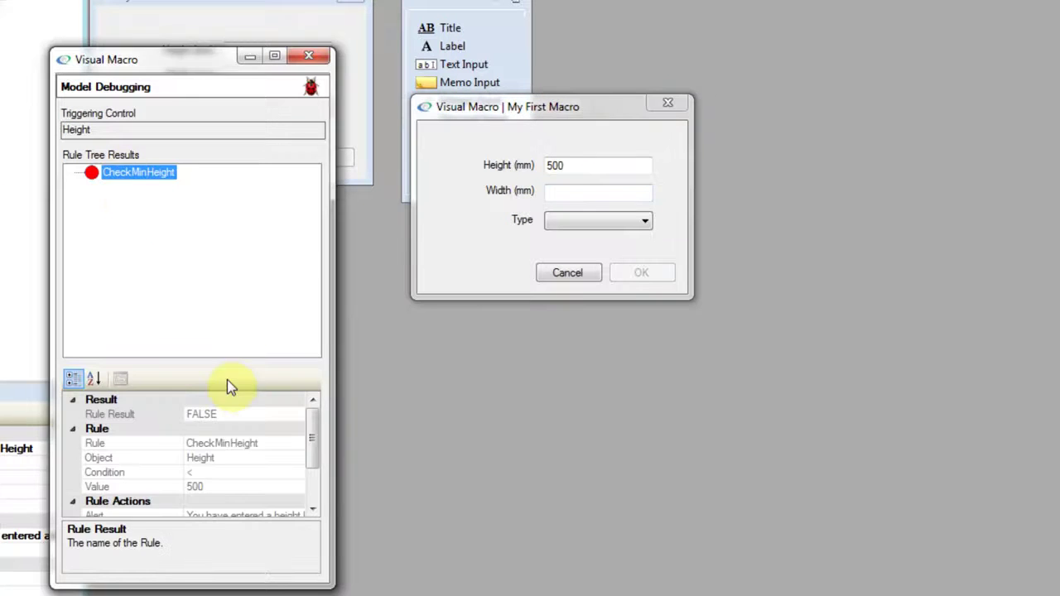
drag(308, 437, 311, 402)
click(602, 166)
double_click(597, 167)
text(499)
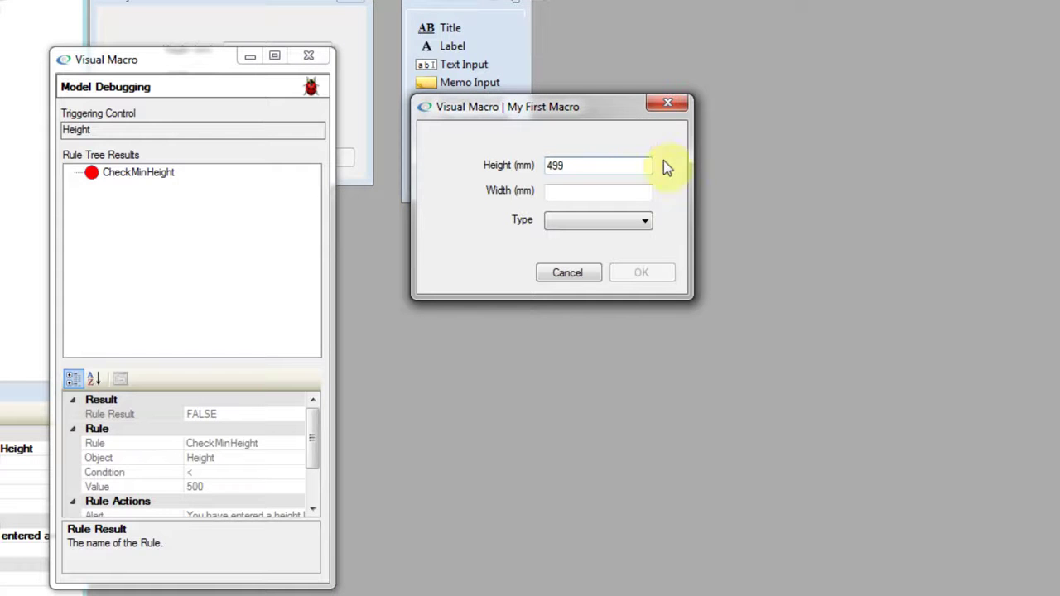
key(Tab)
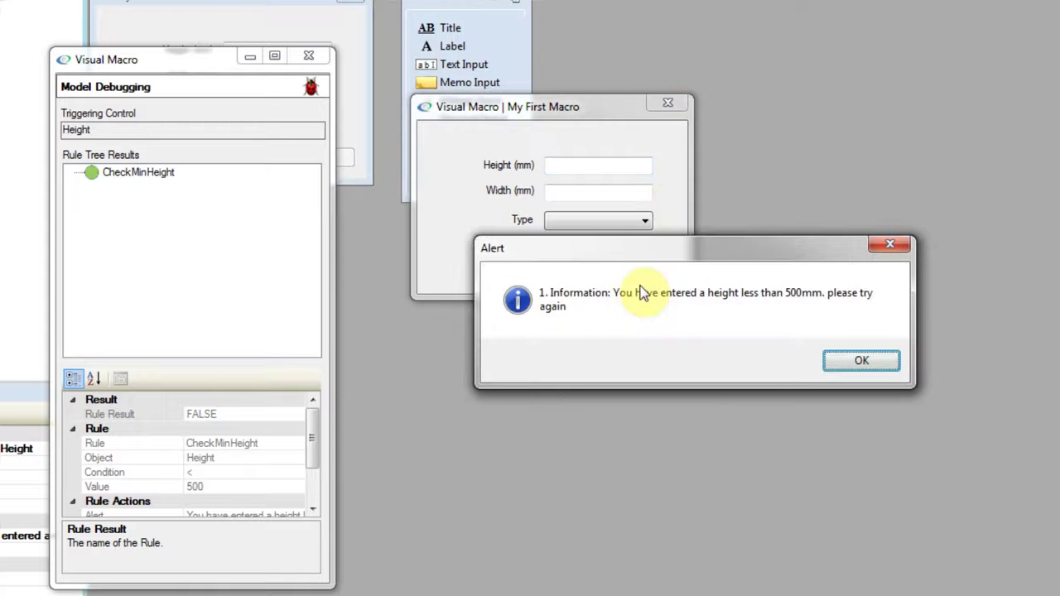
drag(660, 259, 537, 268)
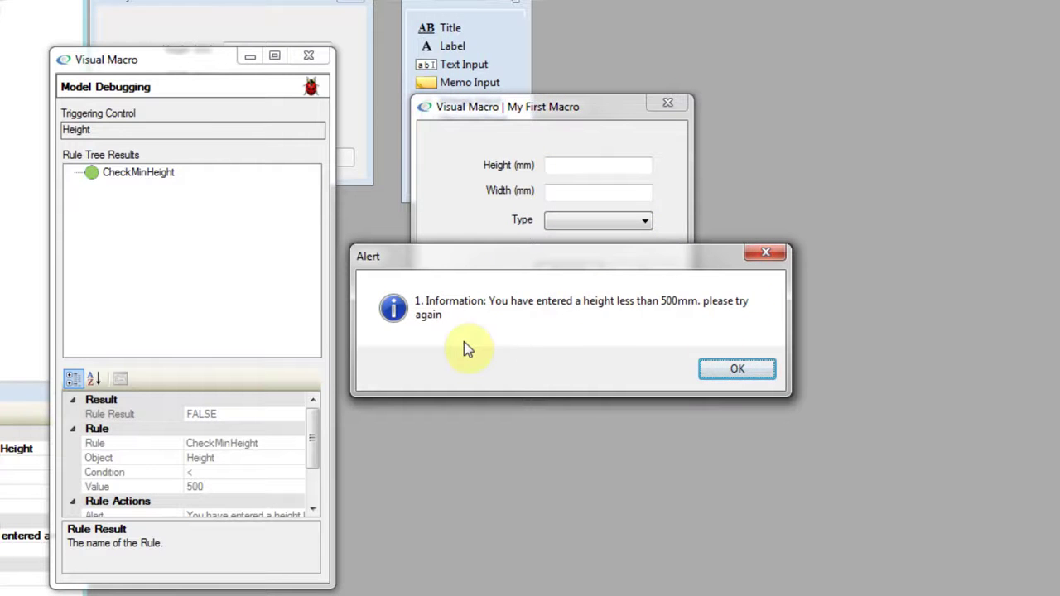
click(739, 370)
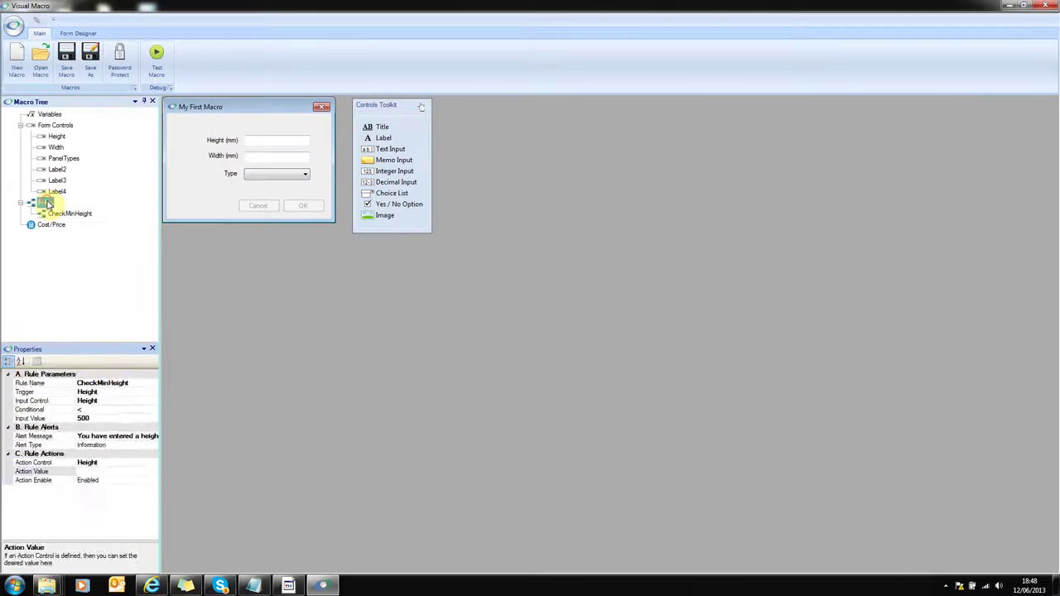
Step: Add a new rule to the Rules branch and name it CheckMaxHeight
click(45, 203)
right_click(47, 203)
click(92, 220)
click(66, 226)
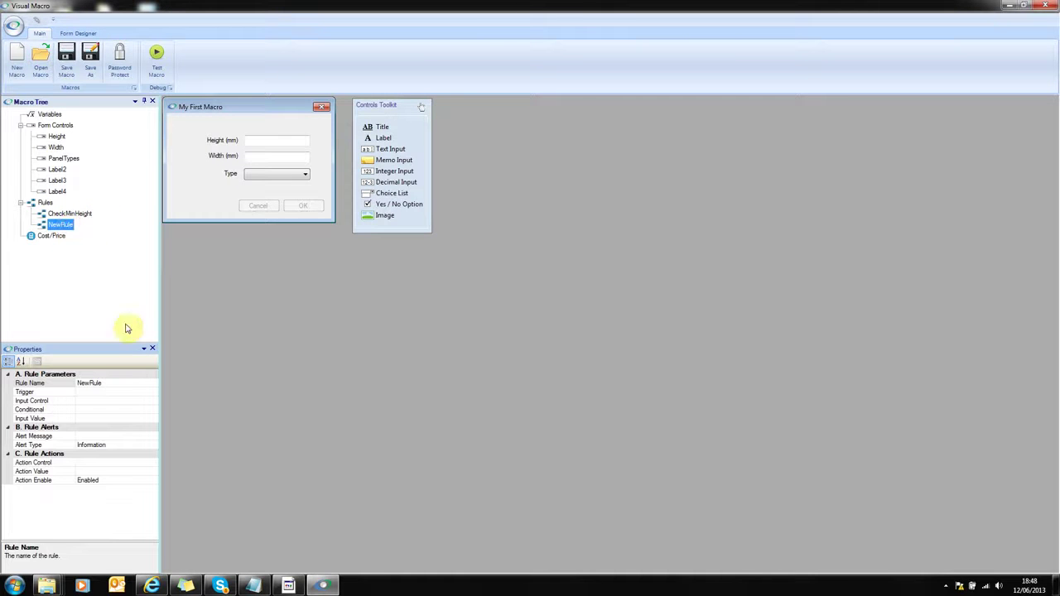
click(118, 384)
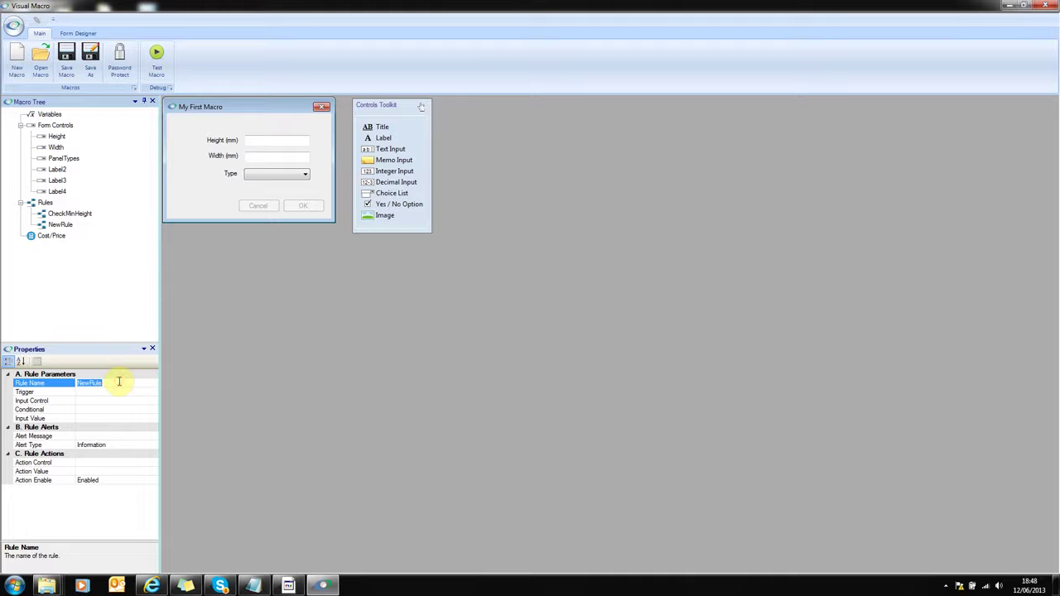
text(CheckMaxHeight)
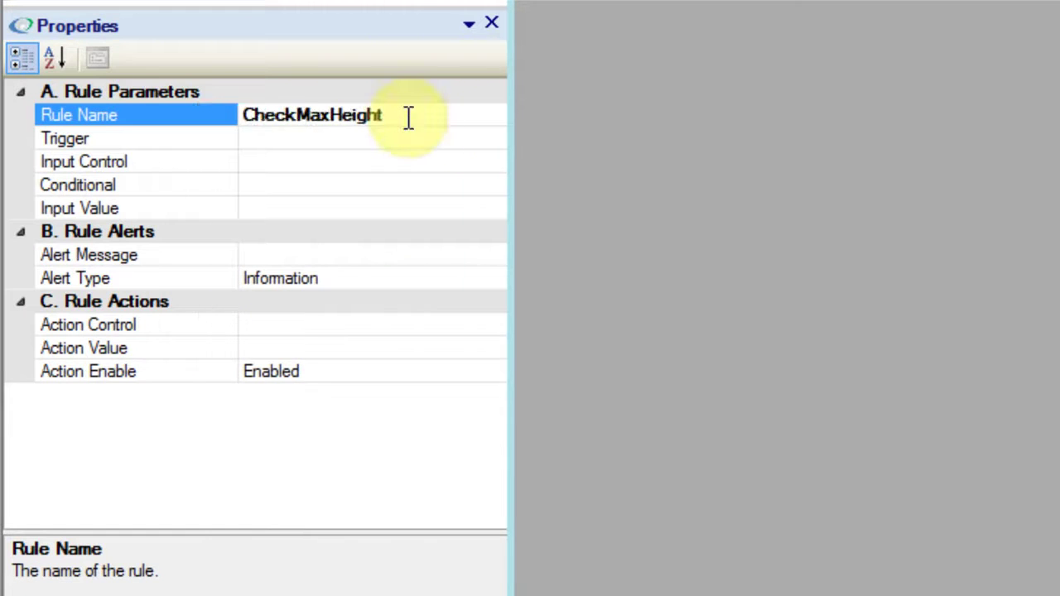
key(BackSpace)
text(t)
Step: Set both the trigger and the input control of the CheckMaxHeight rule to Height
click(446, 139)
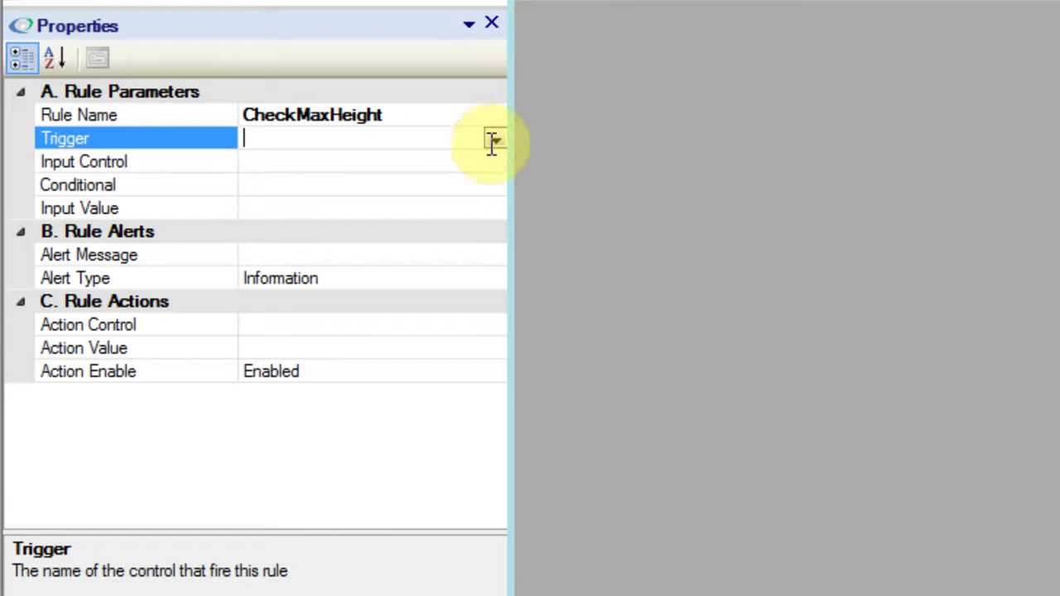
click(495, 141)
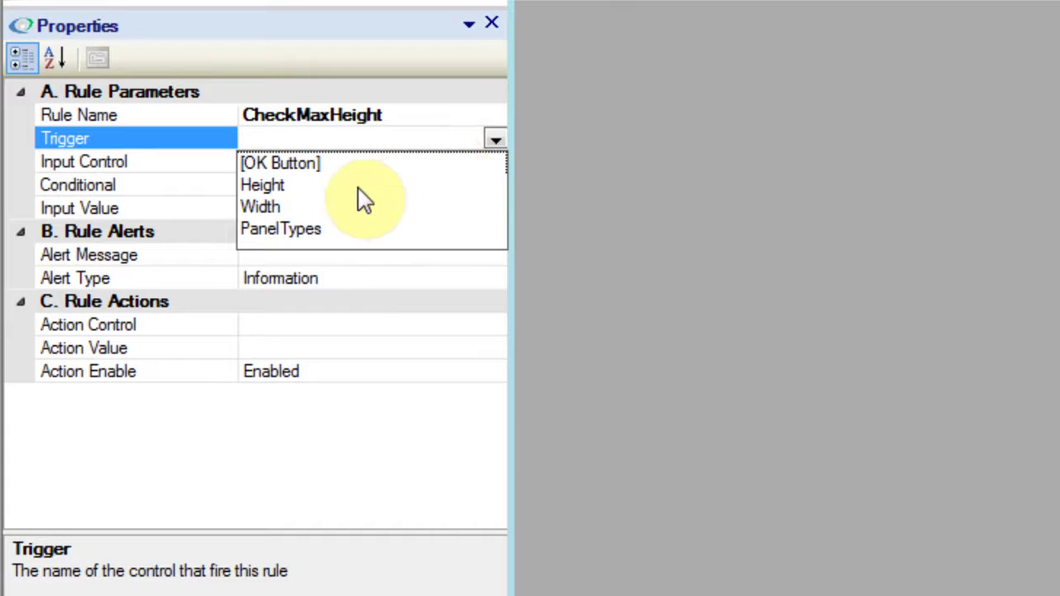
click(346, 185)
click(489, 164)
click(496, 163)
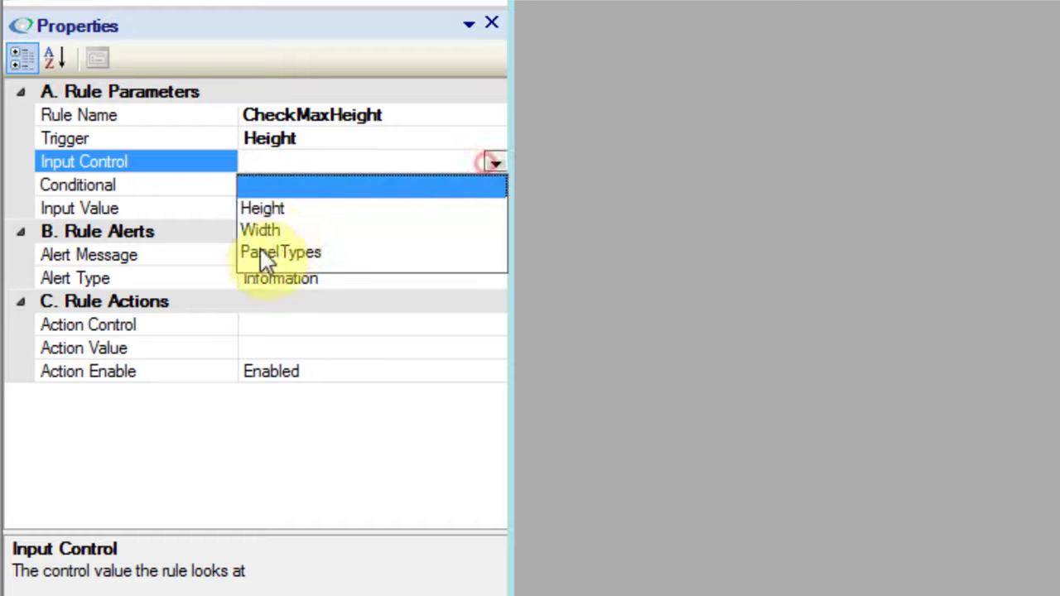
click(290, 209)
Step: Set the CheckMaxHeight rule's conditional to > and its input value to 1500
click(302, 186)
click(497, 188)
click(253, 254)
click(274, 208)
text(1500)
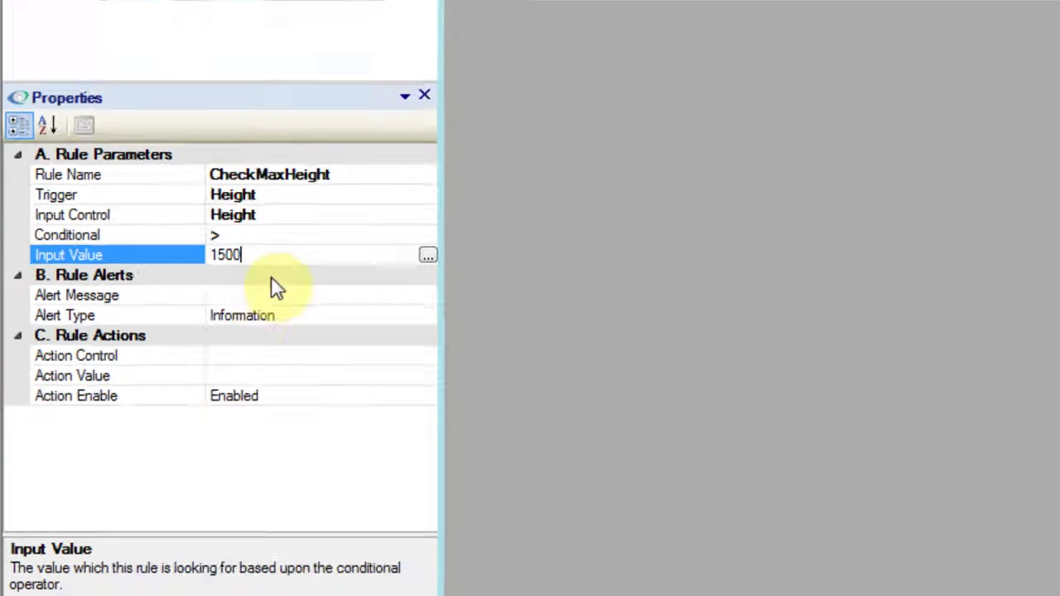
Step: Set the CheckMaxHeight rule's alert message to "Please enter a height less than 1500mm."
click(321, 253)
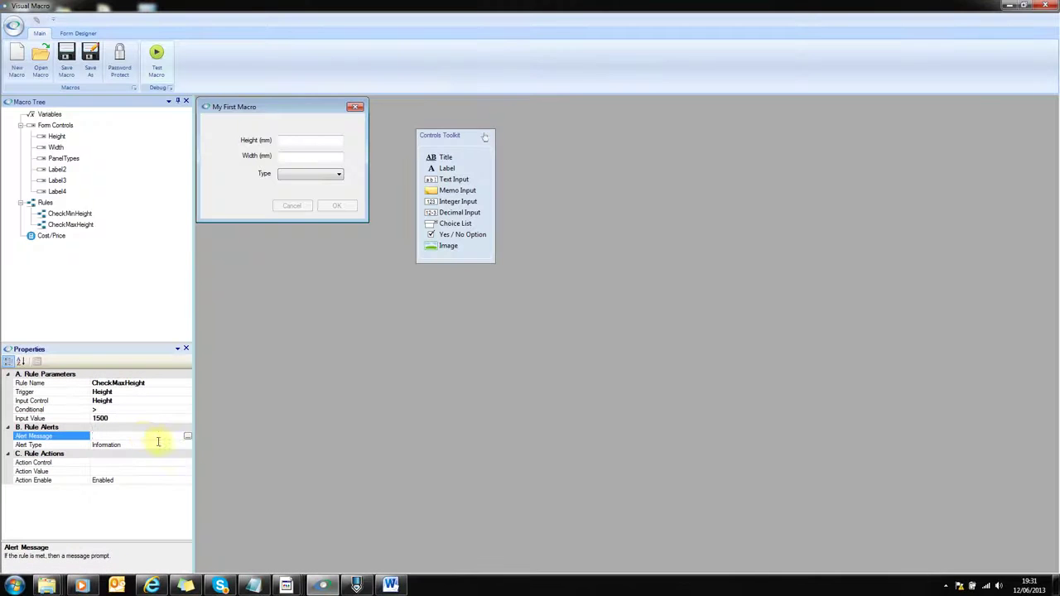
click(189, 439)
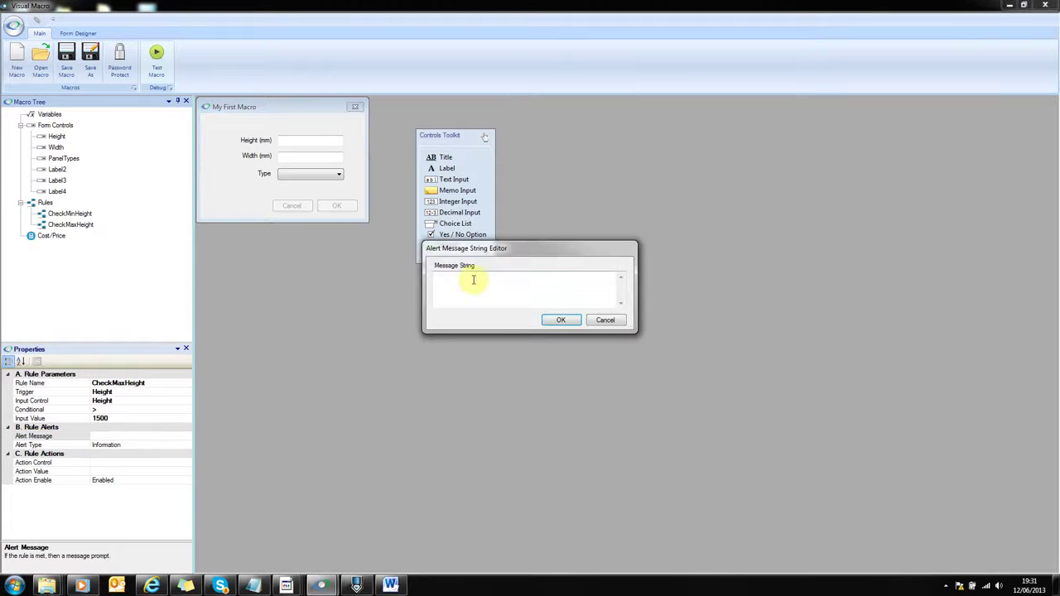
text(P)
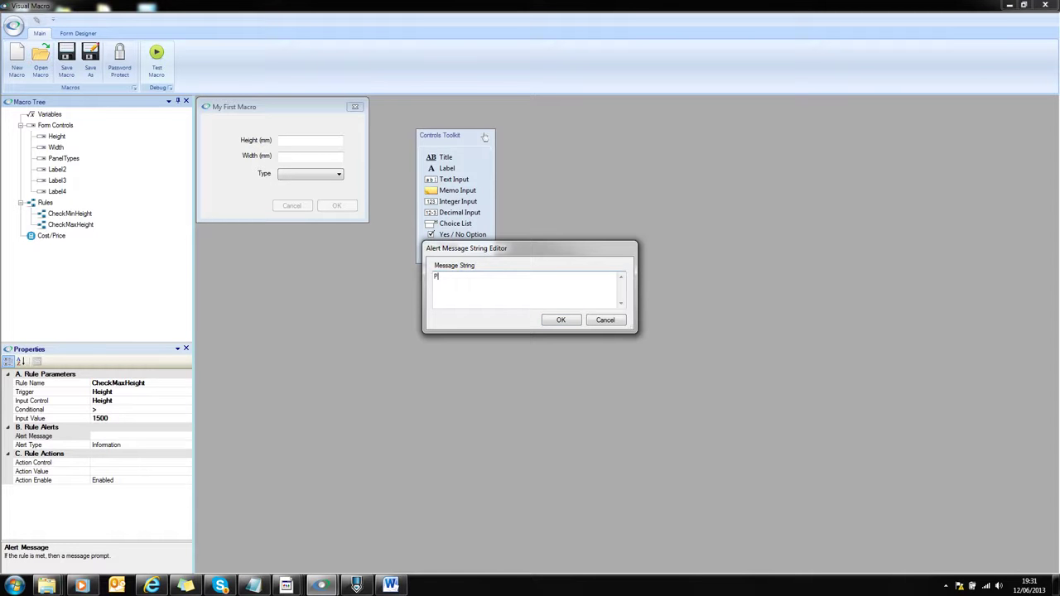
text(lease enter a height)
text(less y)
text(han 1500mm)
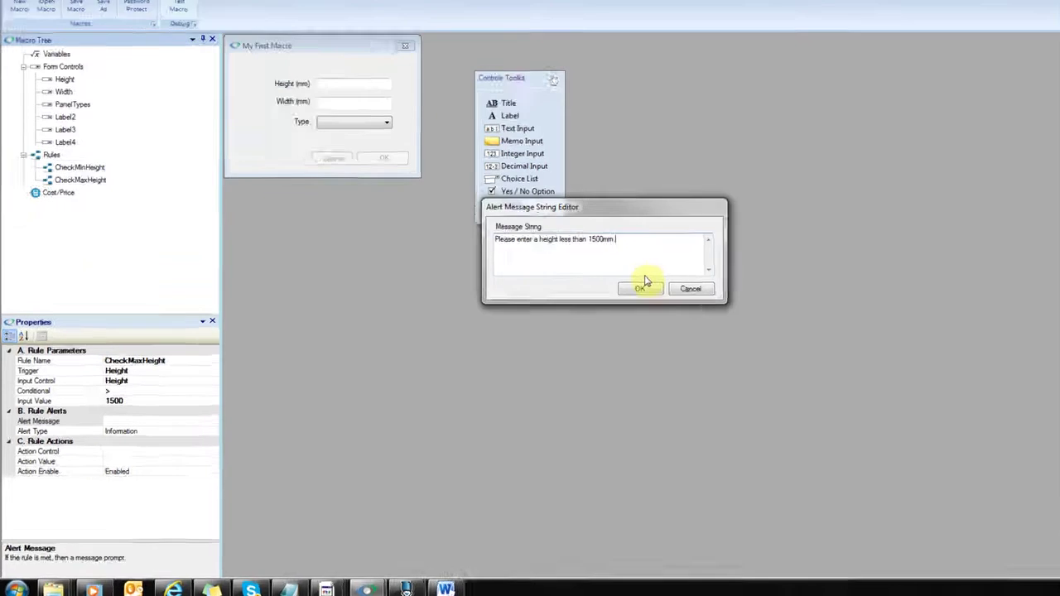
click(646, 285)
Step: Set the CheckMaxHeight rule's action control to Height, leaving the action value empty
click(184, 451)
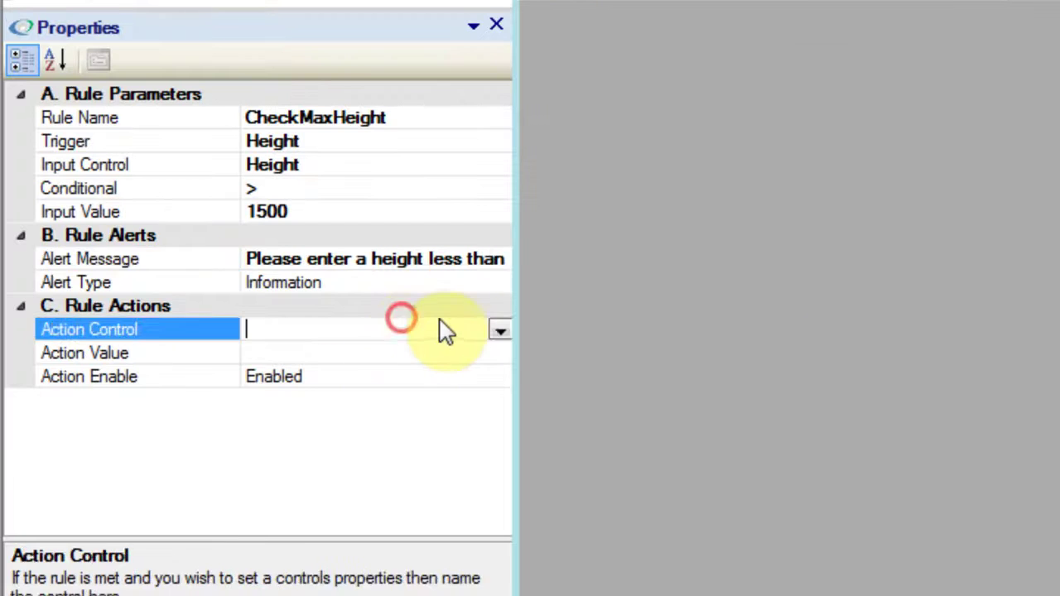
click(502, 329)
click(320, 377)
click(370, 356)
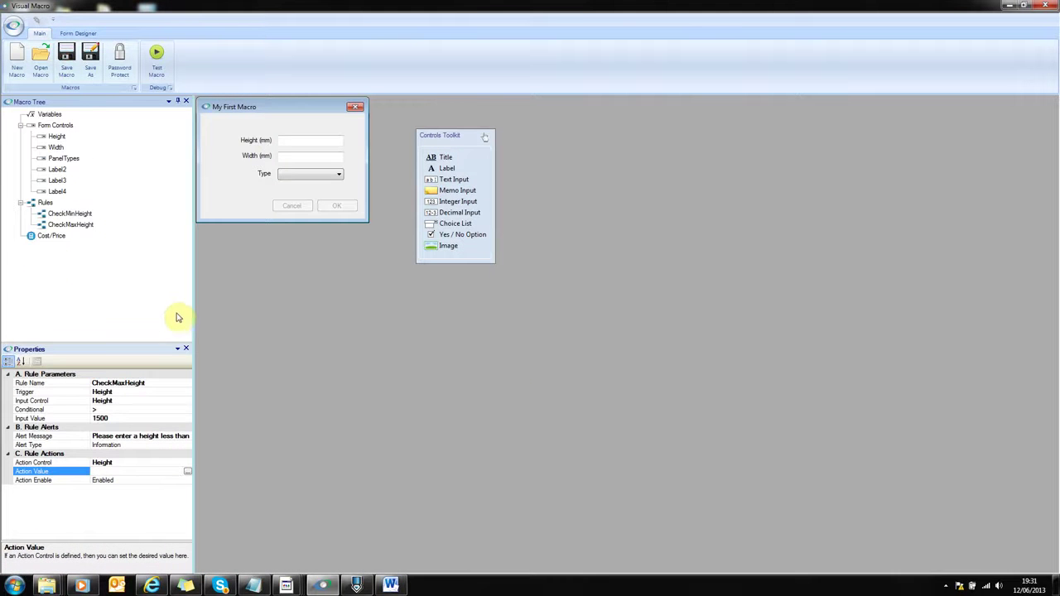
Step: Examine the order of the CheckMinHeight and CheckMaxHeight rules within the Rules branch of the macro tree
click(20, 203)
click(21, 203)
click(51, 214)
click(55, 224)
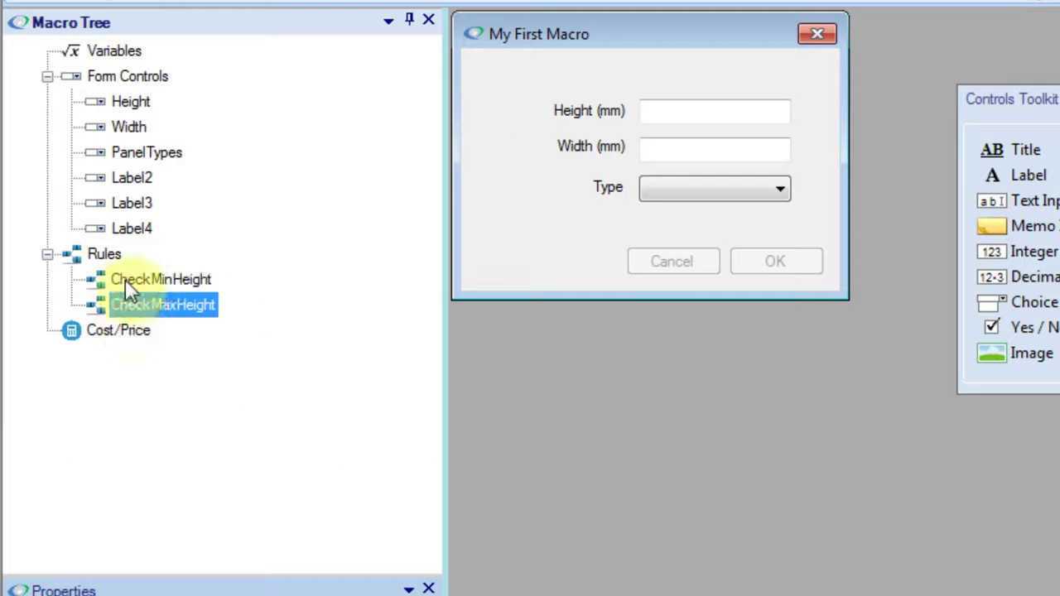
click(125, 280)
click(130, 303)
click(128, 286)
click(129, 299)
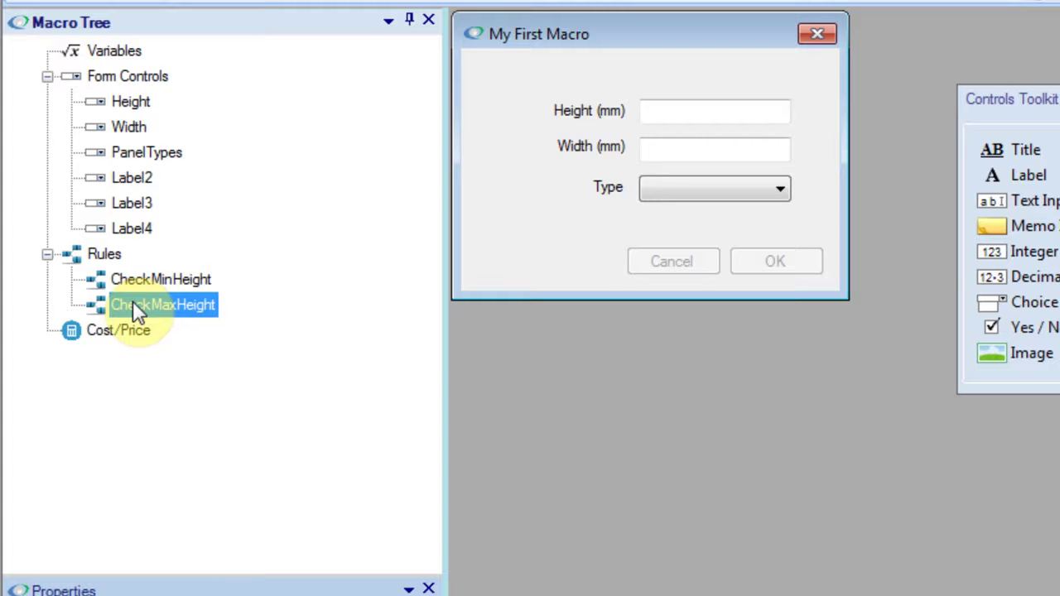
Step: Add a chain of three new rules beneath CheckMaxHeight, each nested inside the previous one
right_click(132, 303)
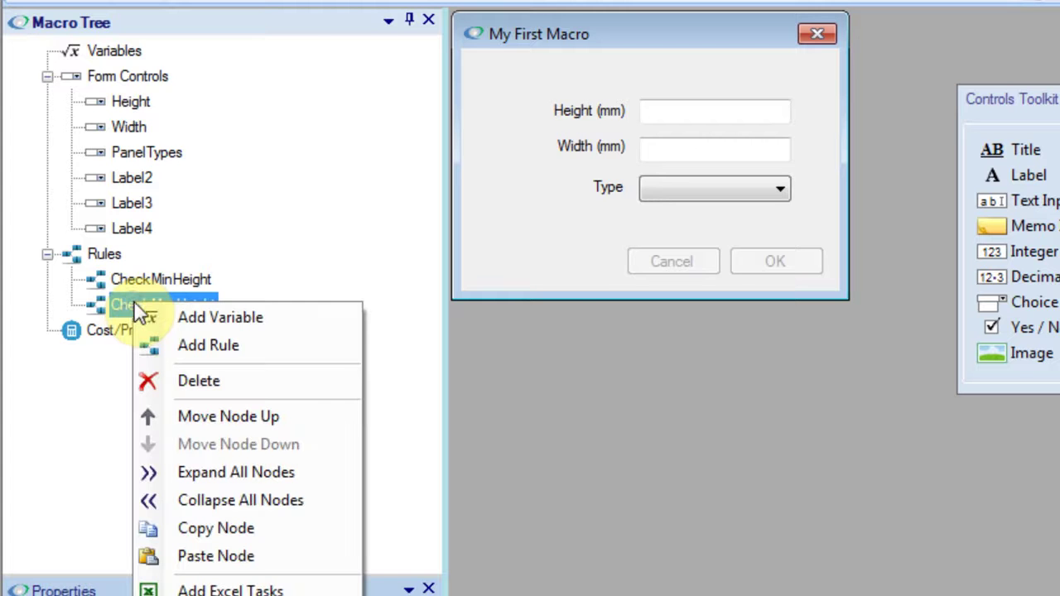
click(247, 344)
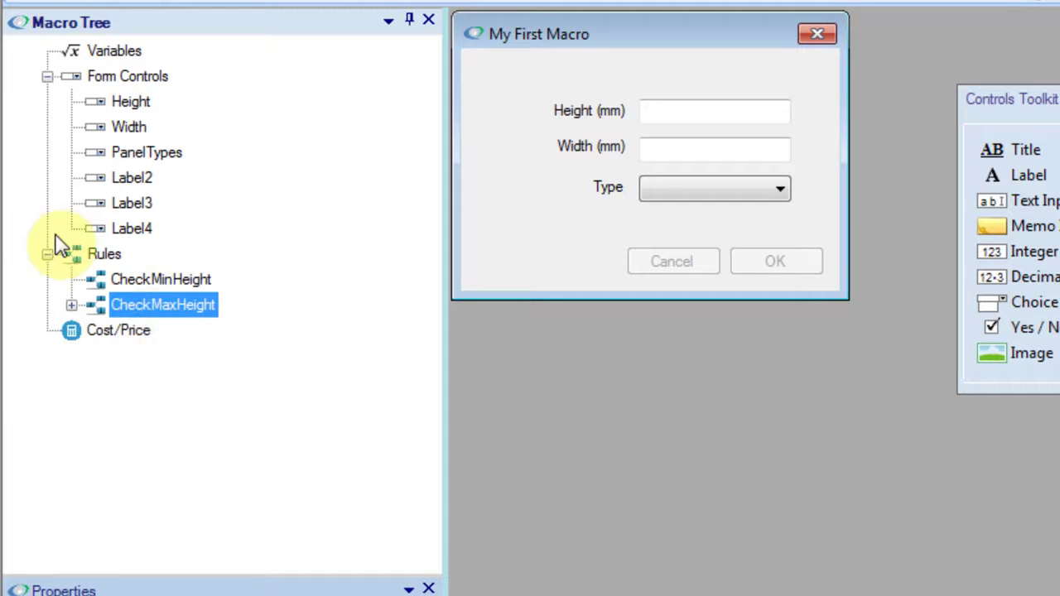
click(72, 306)
click(163, 331)
right_click(165, 332)
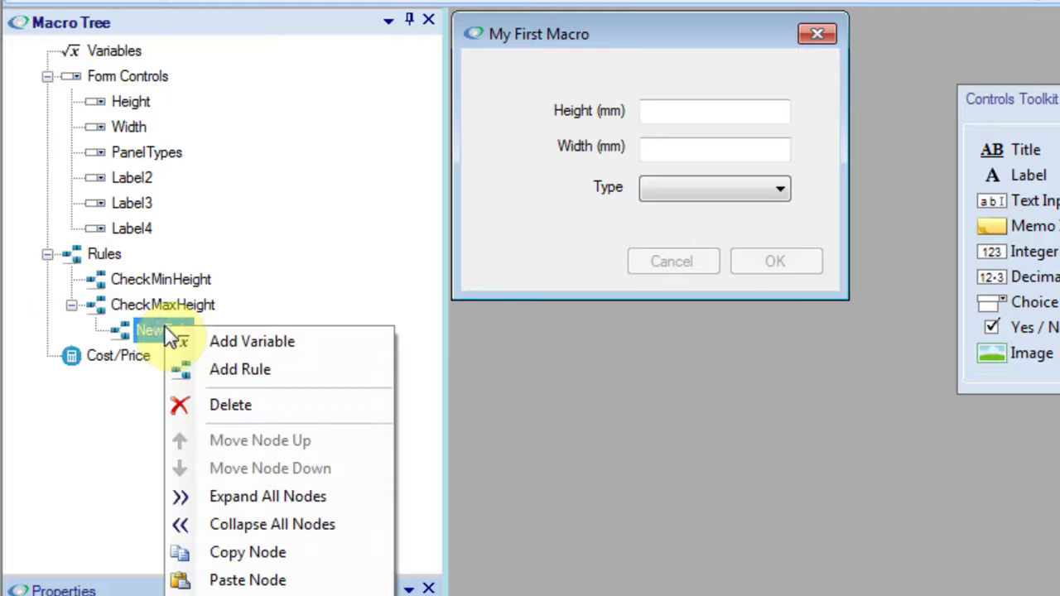
click(242, 369)
click(96, 332)
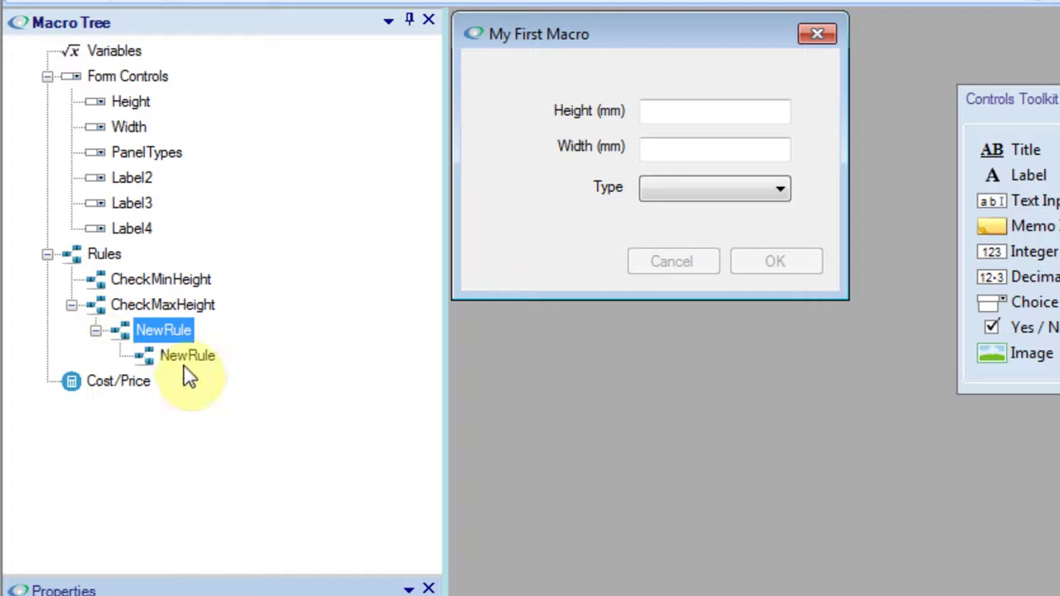
click(184, 356)
right_click(184, 357)
click(248, 398)
click(120, 355)
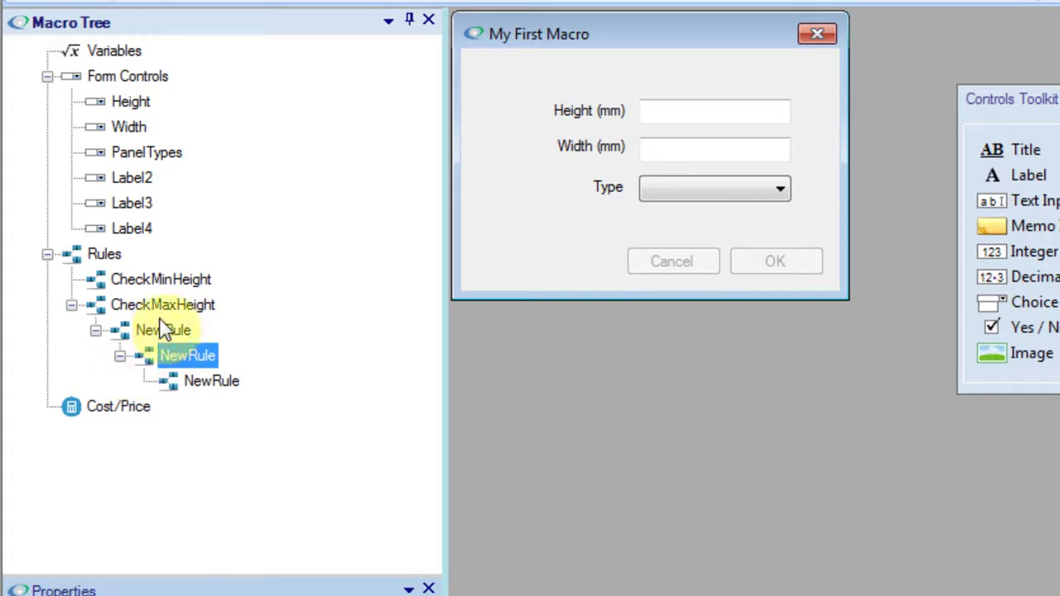
Step: Add four more child rules to the second nested rule, and nest one rule inside the fourth child
right_click(196, 356)
click(232, 396)
right_click(189, 355)
click(232, 395)
right_click(188, 354)
click(236, 399)
right_click(190, 355)
click(229, 396)
right_click(225, 457)
click(279, 497)
click(145, 458)
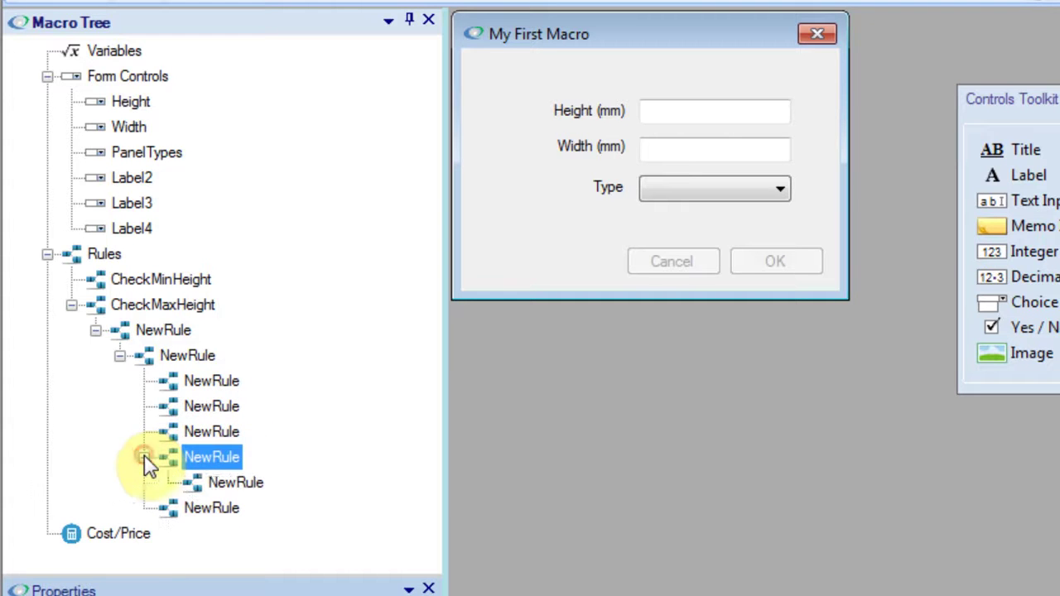
Step: Examine the rule hierarchy from CheckMinHeight through CheckMaxHeight down to its nested rules
drag(144, 328, 199, 425)
click(206, 282)
click(163, 301)
click(159, 281)
click(159, 302)
click(165, 329)
click(185, 354)
Step: Delete the new rule directly beneath CheckMaxHeight together with all the rules nested in it
click(147, 324)
right_click(147, 324)
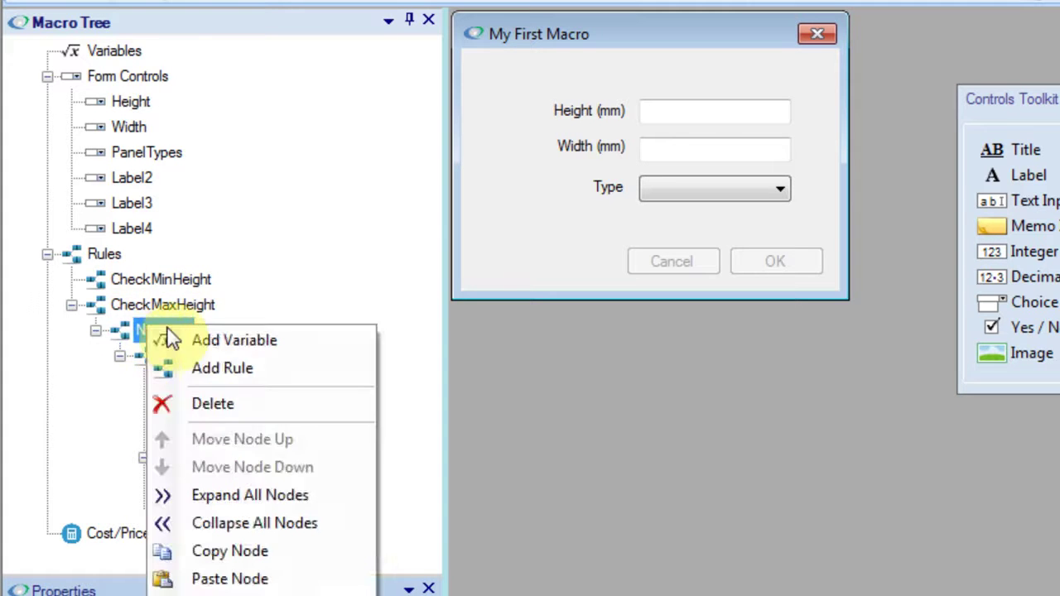
click(225, 402)
Step: Add a third rule directly to the Rules branch and name it TypeSelection
click(101, 254)
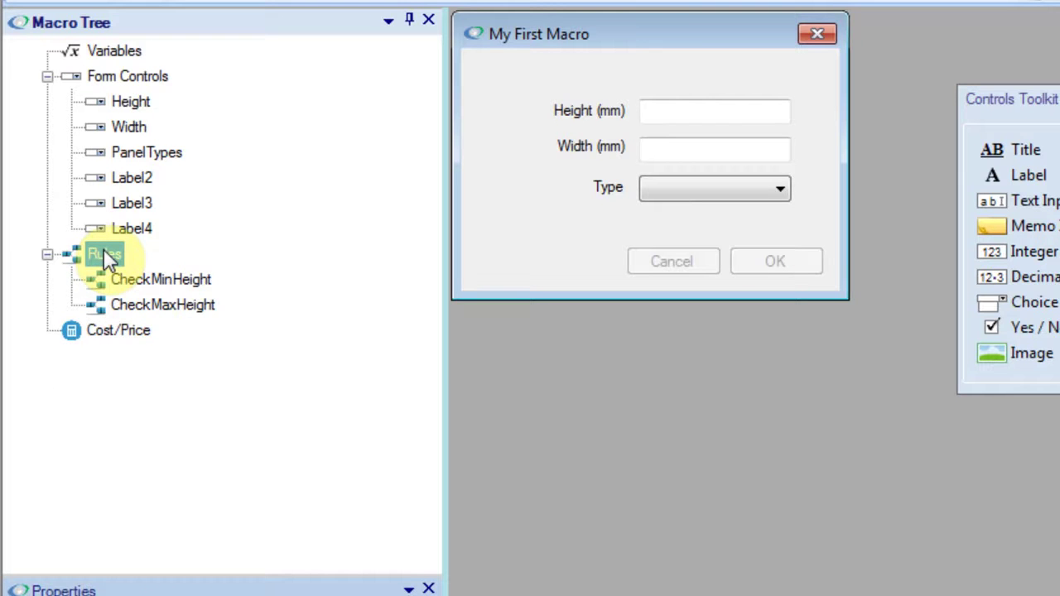
right_click(104, 253)
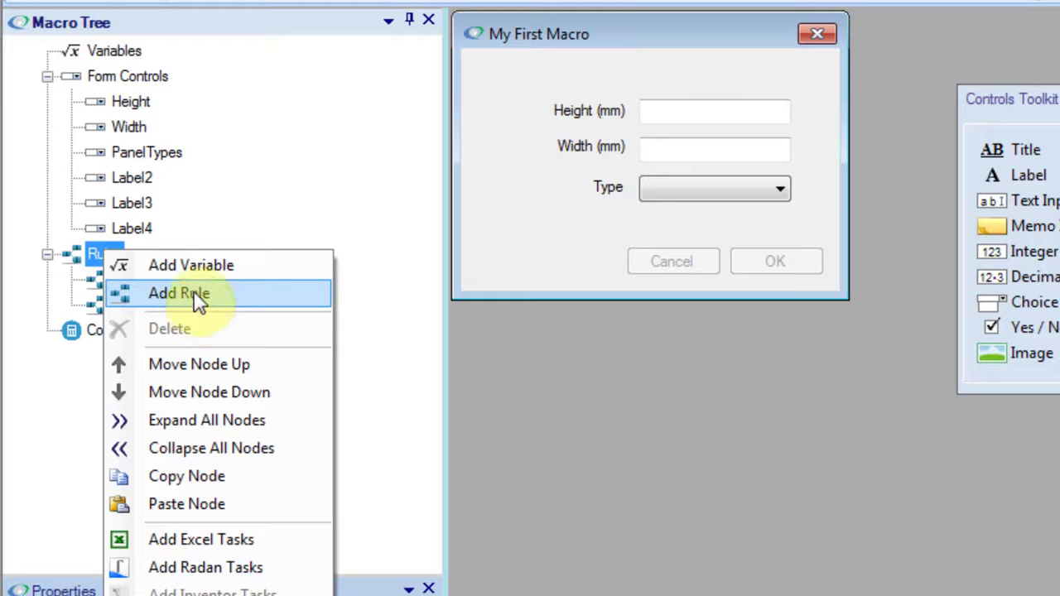
click(76, 247)
right_click(102, 258)
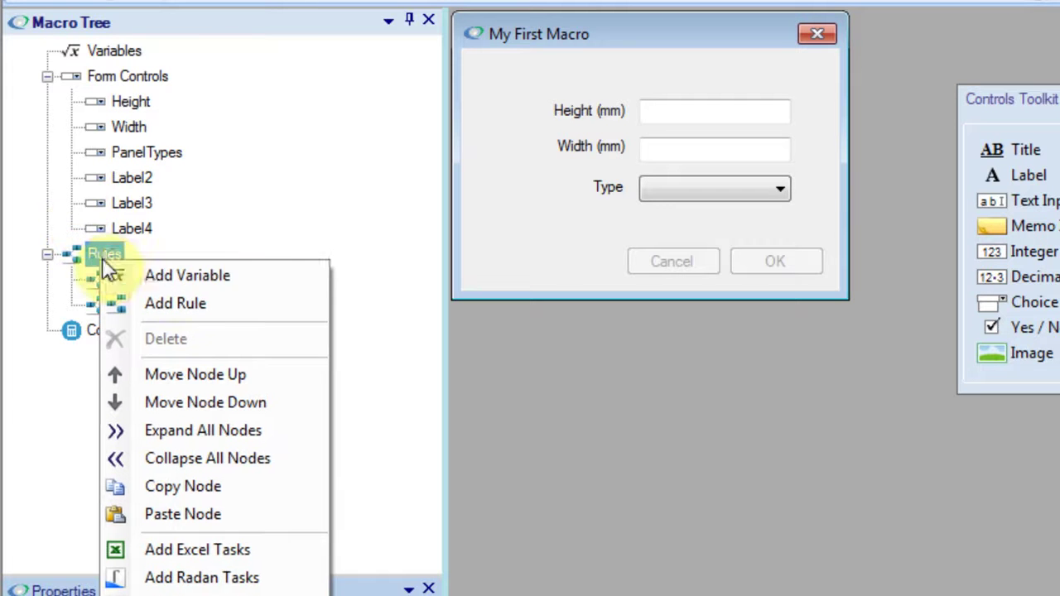
click(170, 303)
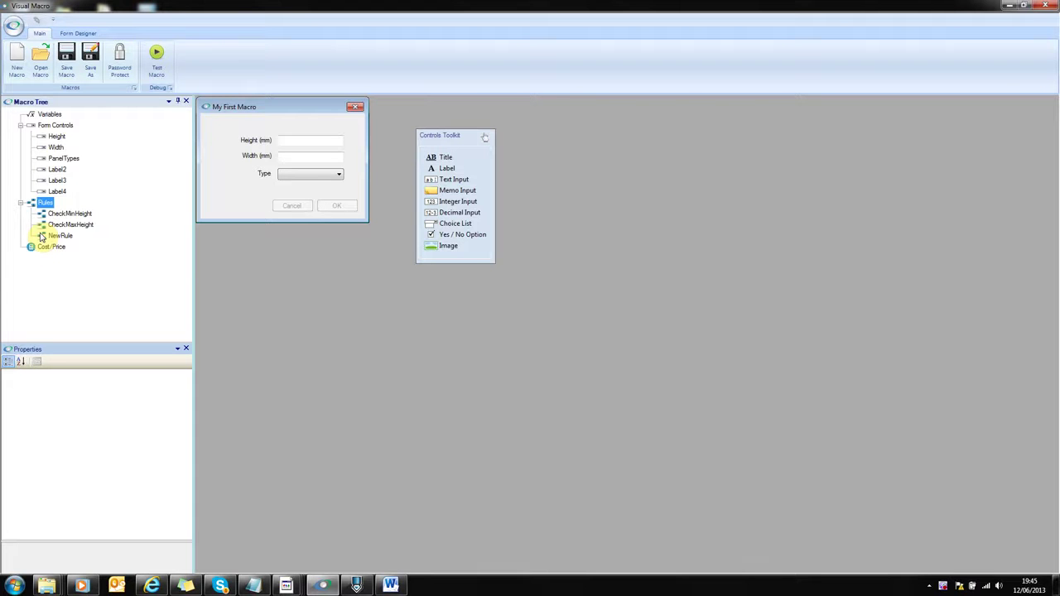
click(52, 235)
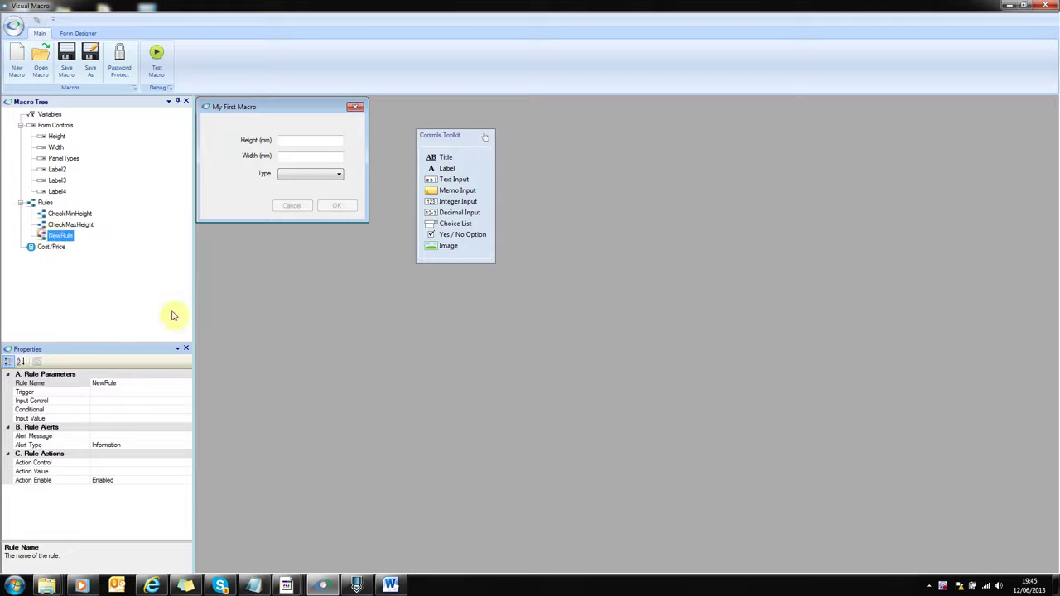
click(139, 381)
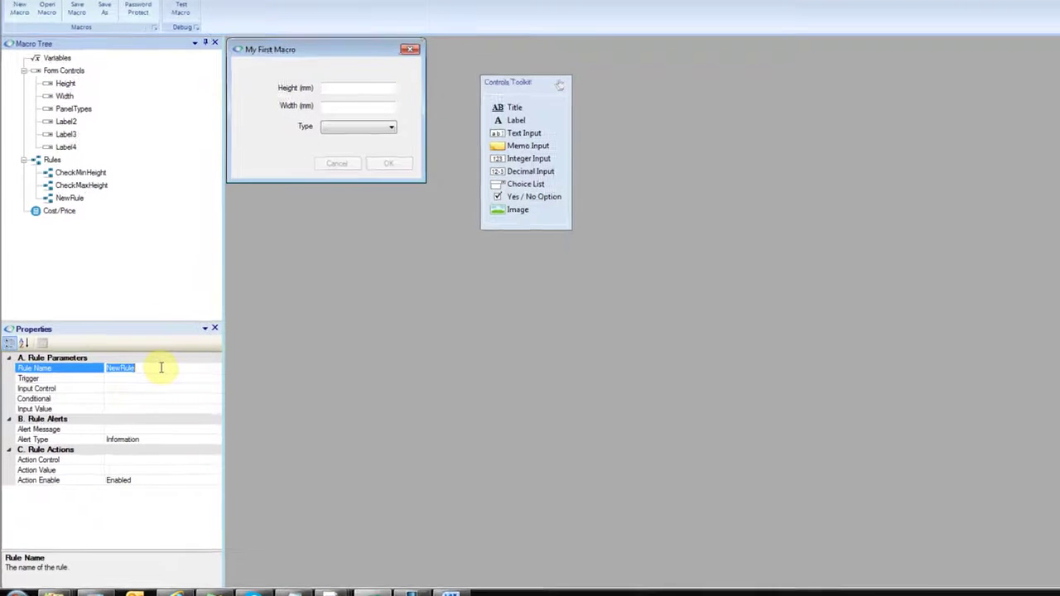
text(Type)
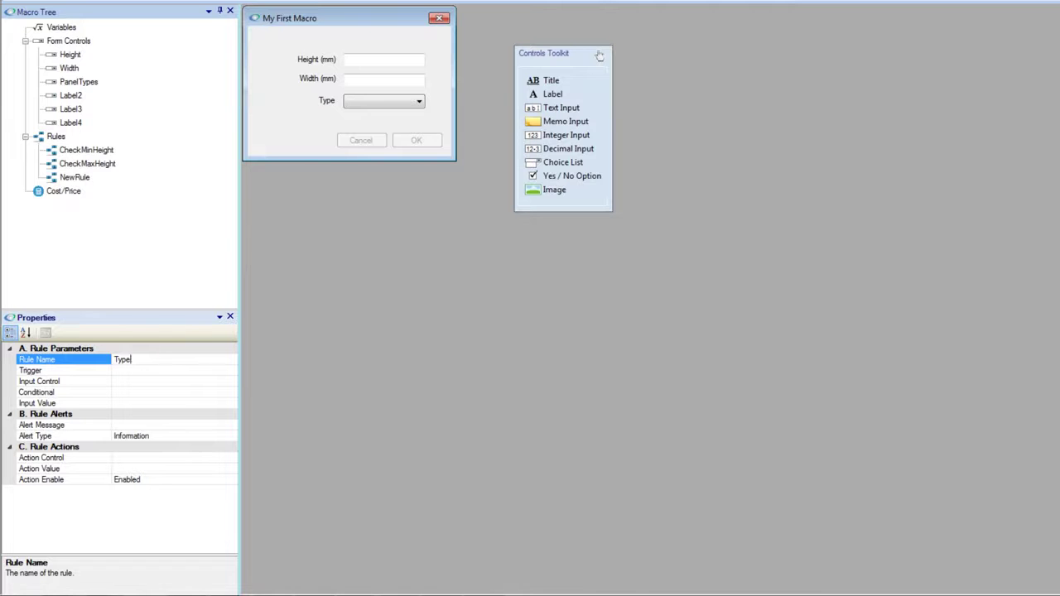
text(Selection)
Step: Set the TypeSelection rule's trigger to [OK Button] and its input control to PanelTypes
click(229, 372)
click(230, 373)
click(130, 381)
click(174, 383)
click(233, 389)
click(142, 424)
Step: Set the TypeSelection rule's conditional to = and its input value to Type 1
click(162, 392)
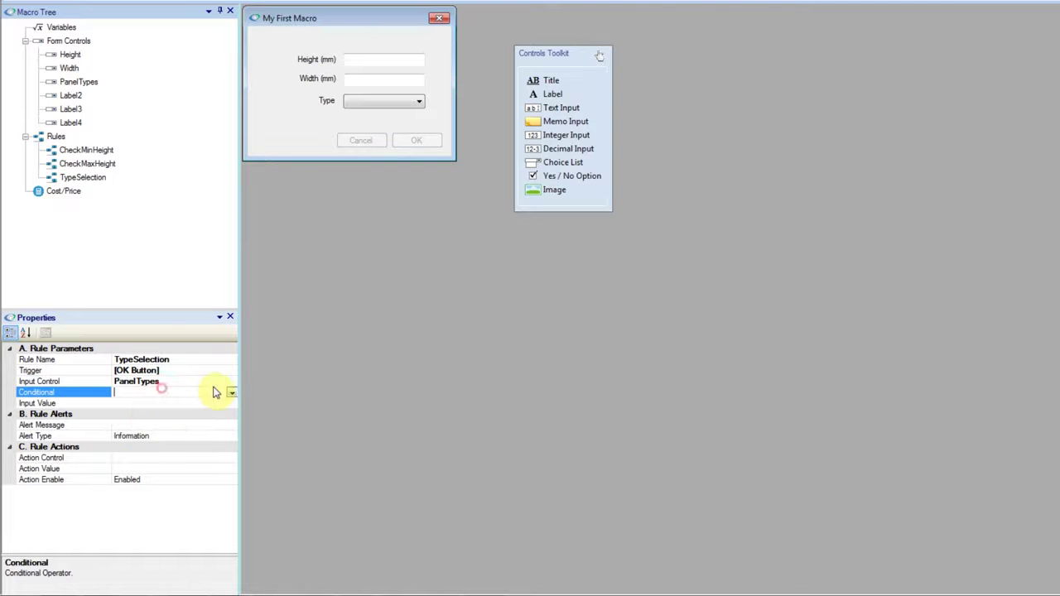
click(232, 392)
click(152, 402)
click(165, 404)
click(230, 402)
click(431, 214)
click(444, 224)
double_click(489, 237)
click(857, 368)
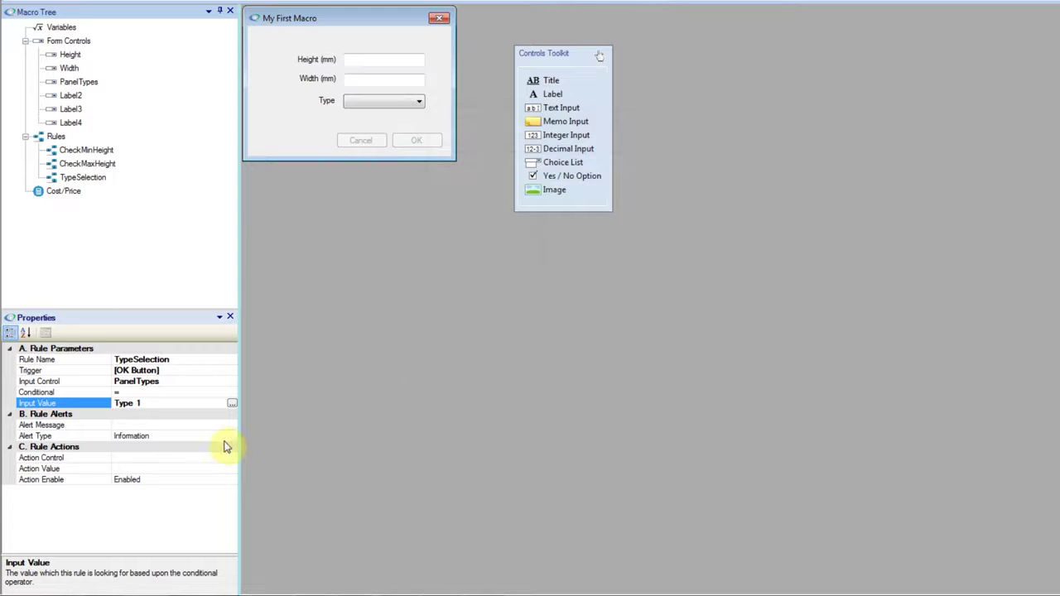
Step: Add a rule nested under TypeSelection and name it MinWidthIs600
click(93, 180)
right_click(92, 179)
click(140, 200)
click(38, 177)
click(88, 191)
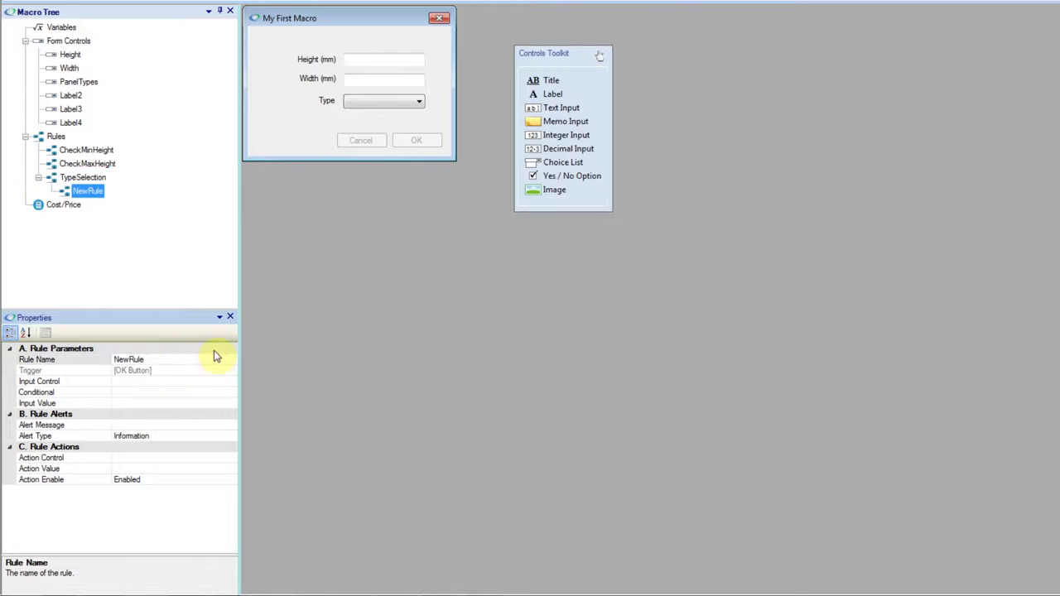
click(172, 359)
click(173, 357)
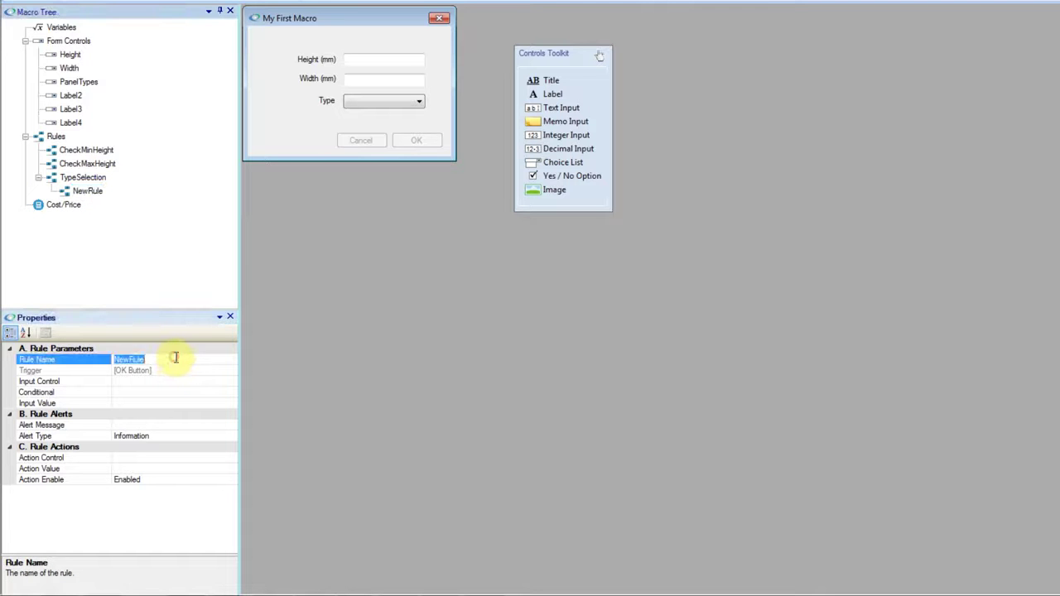
text(MinWidthIs600)
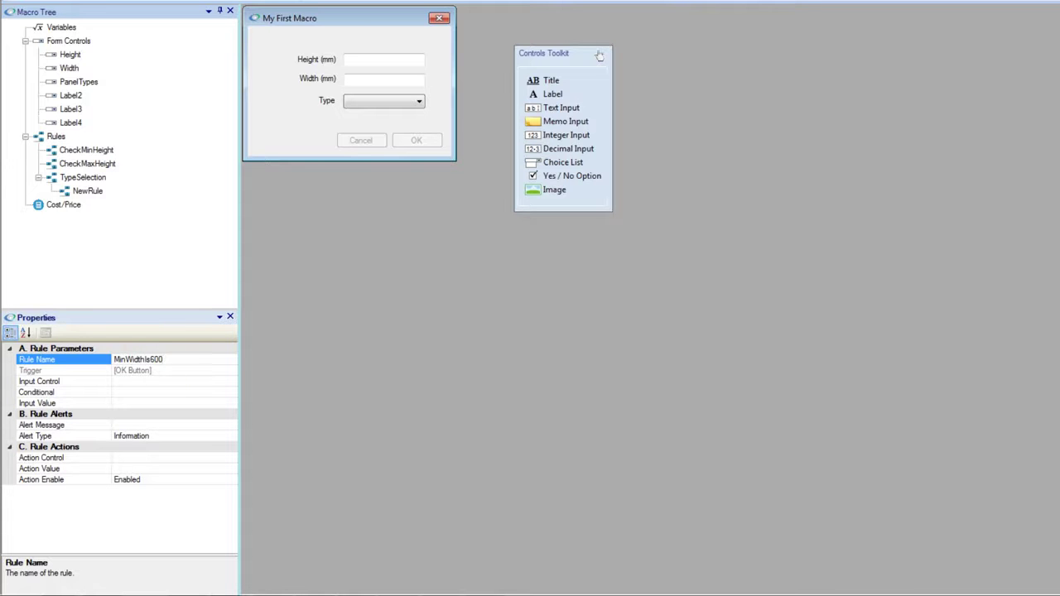
Step: Make the MinWidthIs600 rule check the Width input control with the conditional < and the input value 600
click(178, 382)
click(230, 382)
click(164, 405)
click(170, 391)
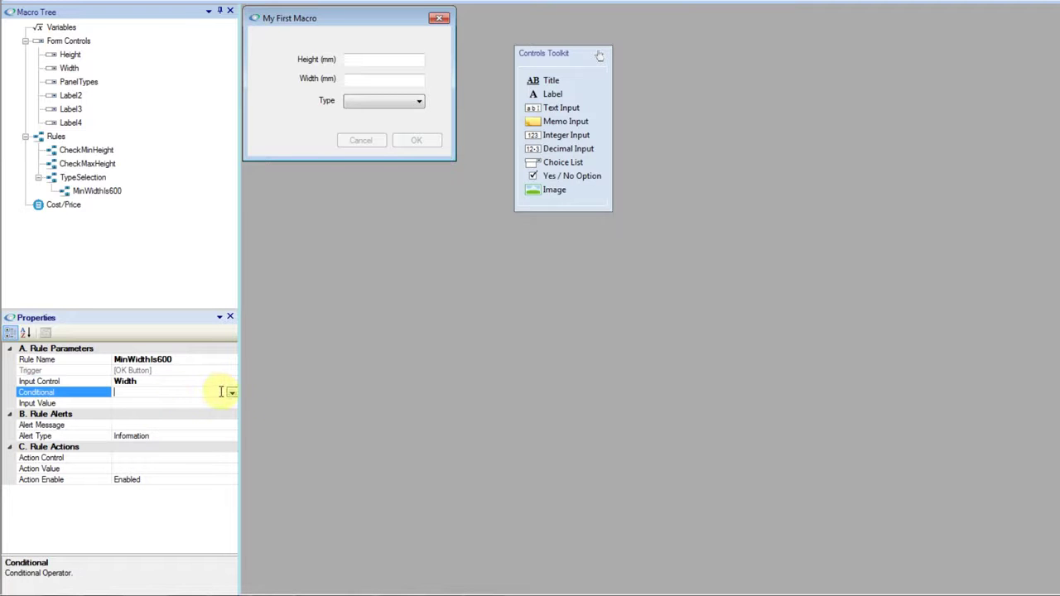
click(232, 392)
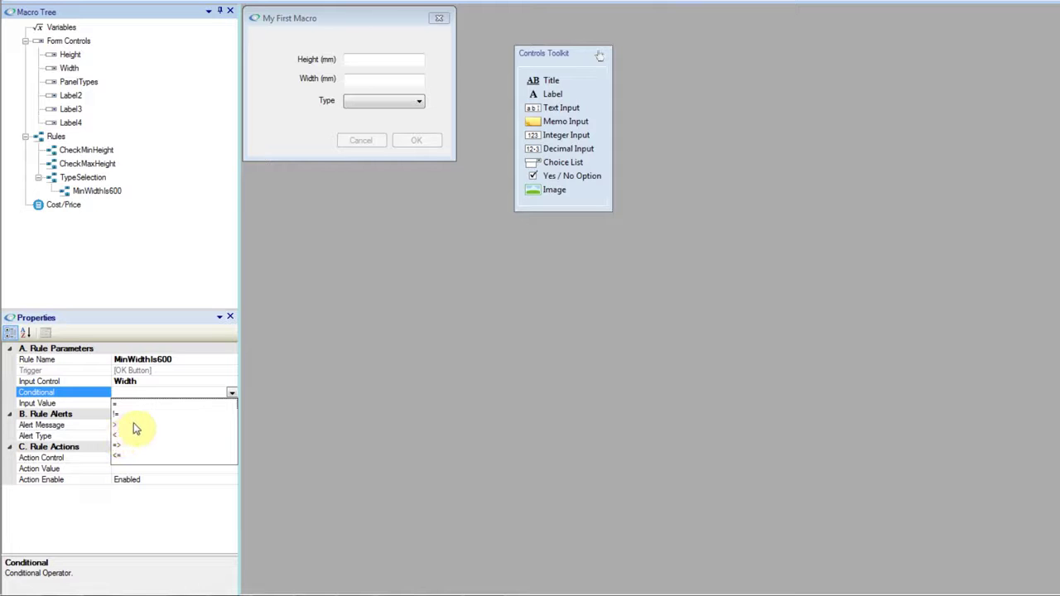
click(116, 436)
click(130, 404)
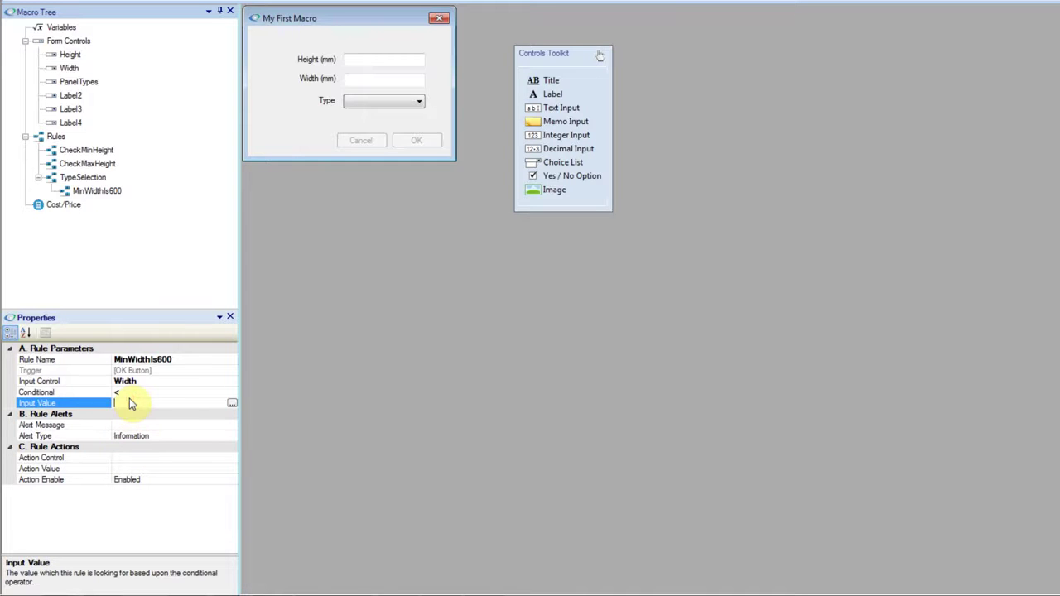
Step: Set the MinWidthIs600 rule's alert message to "Min Width for TYPE 1 is 600mm. Please try again"
click(128, 425)
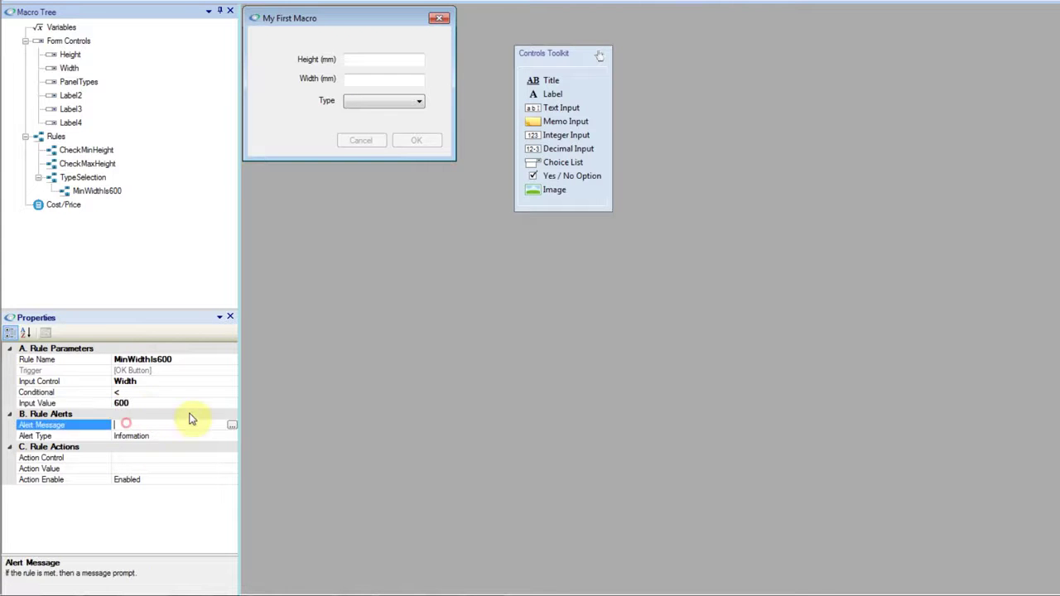
click(230, 424)
click(604, 238)
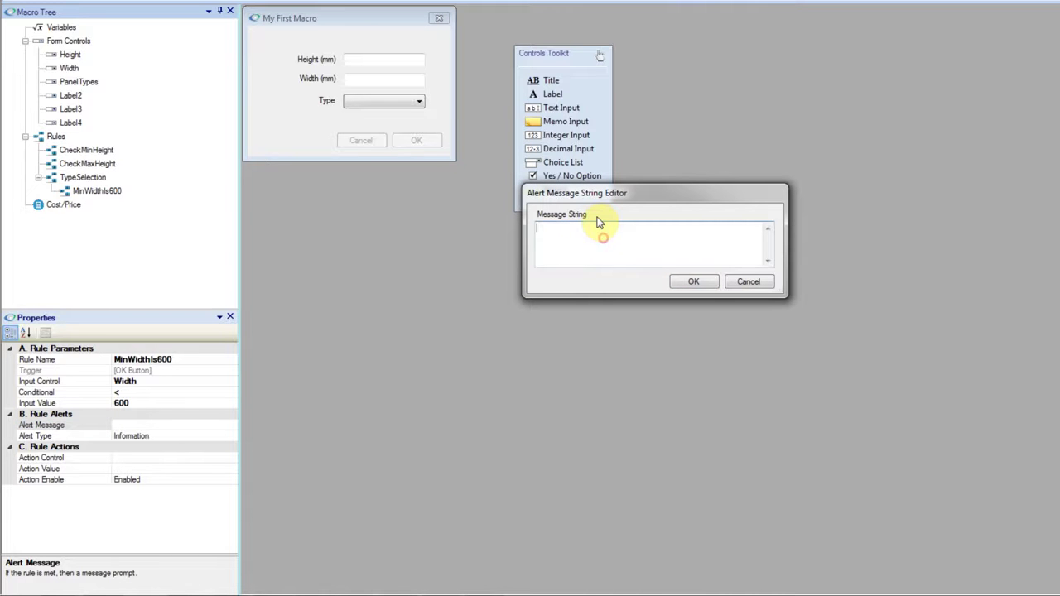
text(Mi)
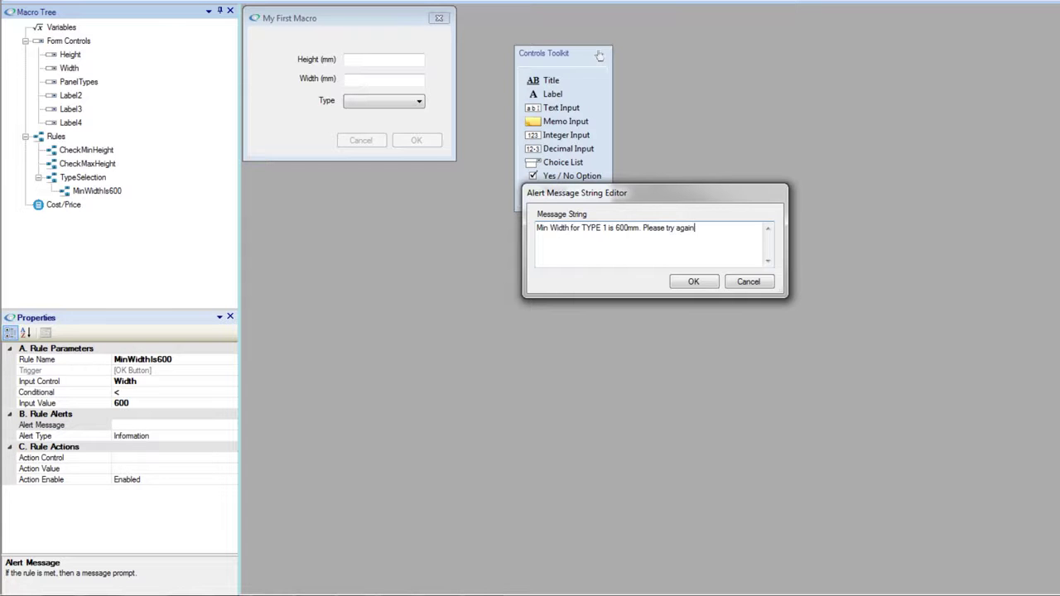
click(702, 282)
Step: Set the MinWidthIs600 rule's action control to Width and leave its action value empty
click(192, 458)
click(231, 462)
click(129, 500)
click(155, 469)
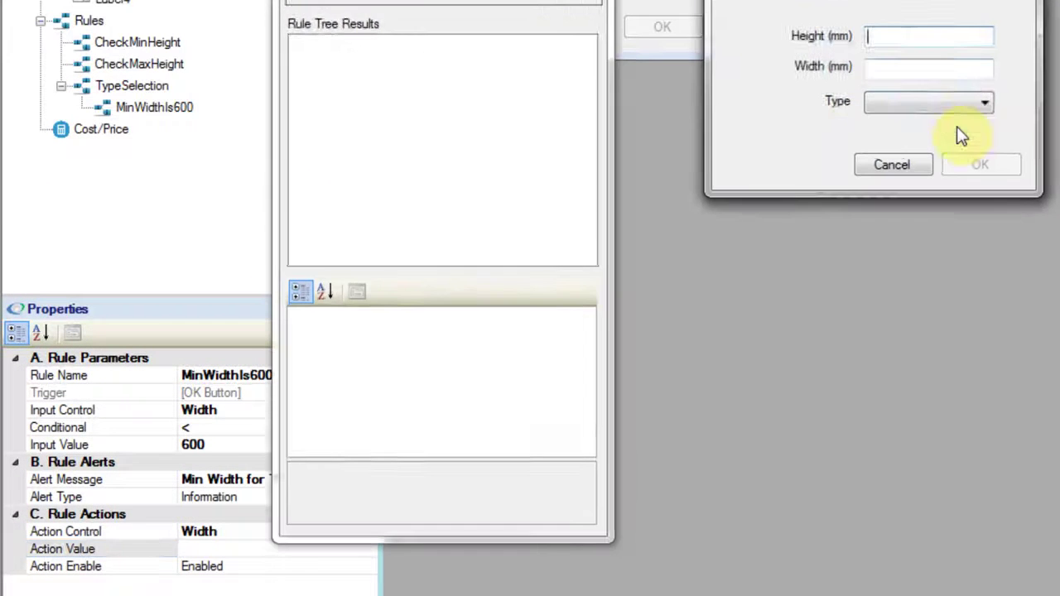
Step: Test the macro with a height below the 500 mm minimum, dismiss the alert and enter 600 as the height
text(100)
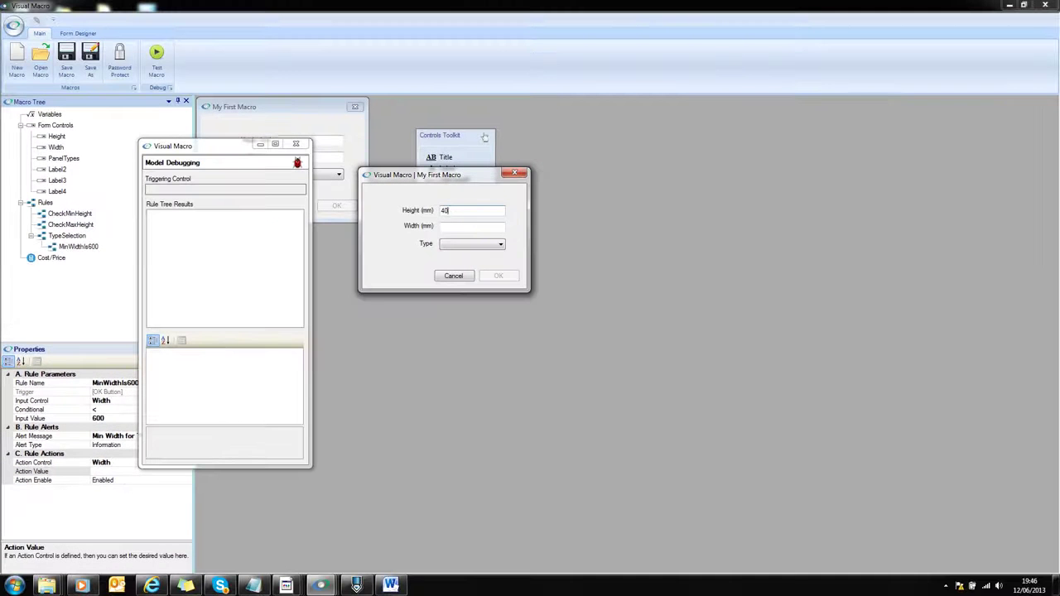
key(Tab)
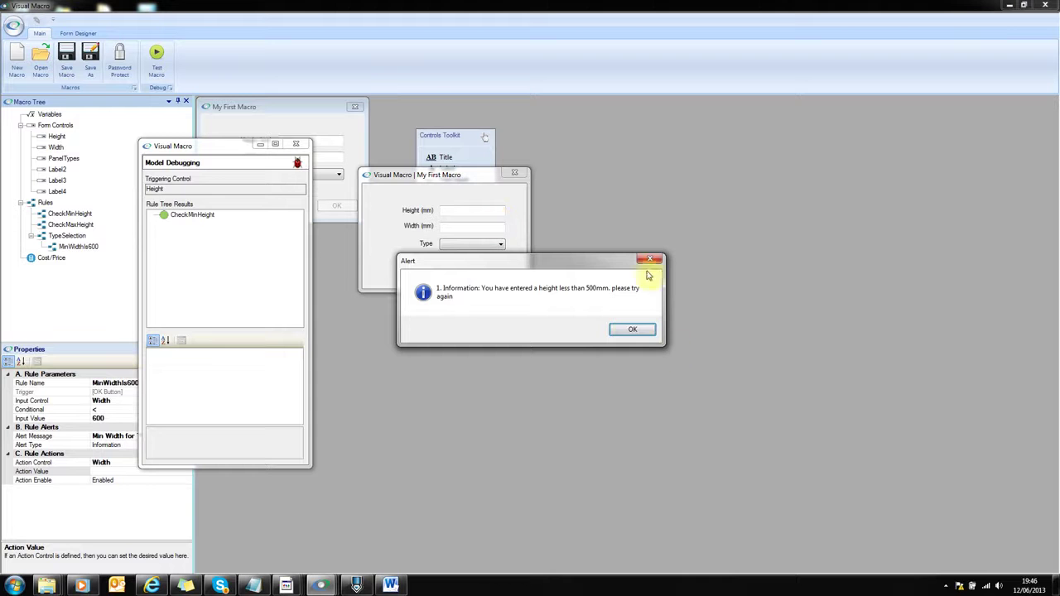
click(635, 330)
text(6)
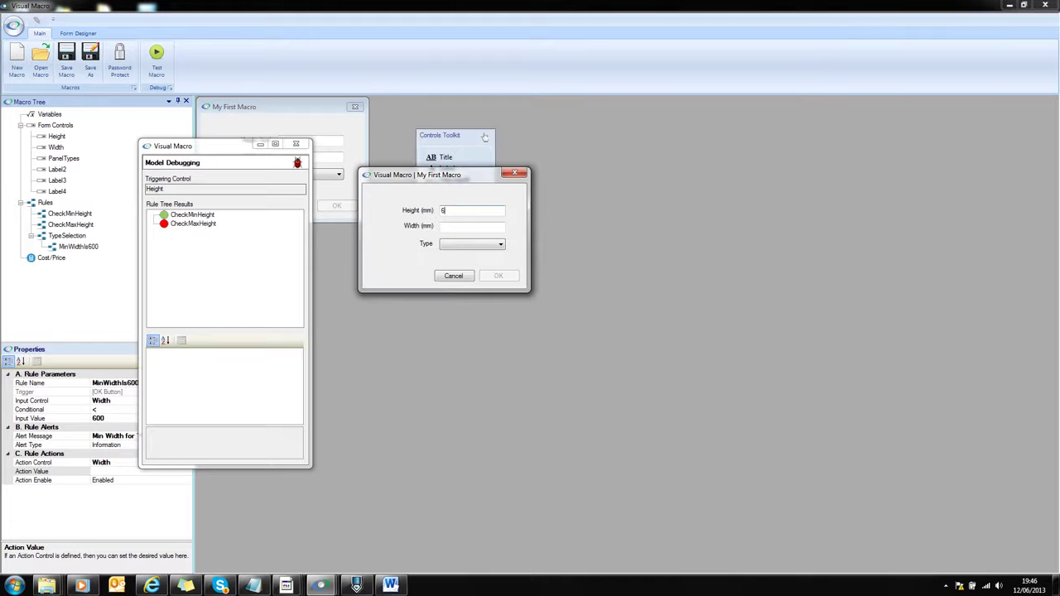
text(00)
key(Tab)
Step: Test the nested width rule by submitting the form with width 500 and Type 1, and dismiss the alert
click(469, 225)
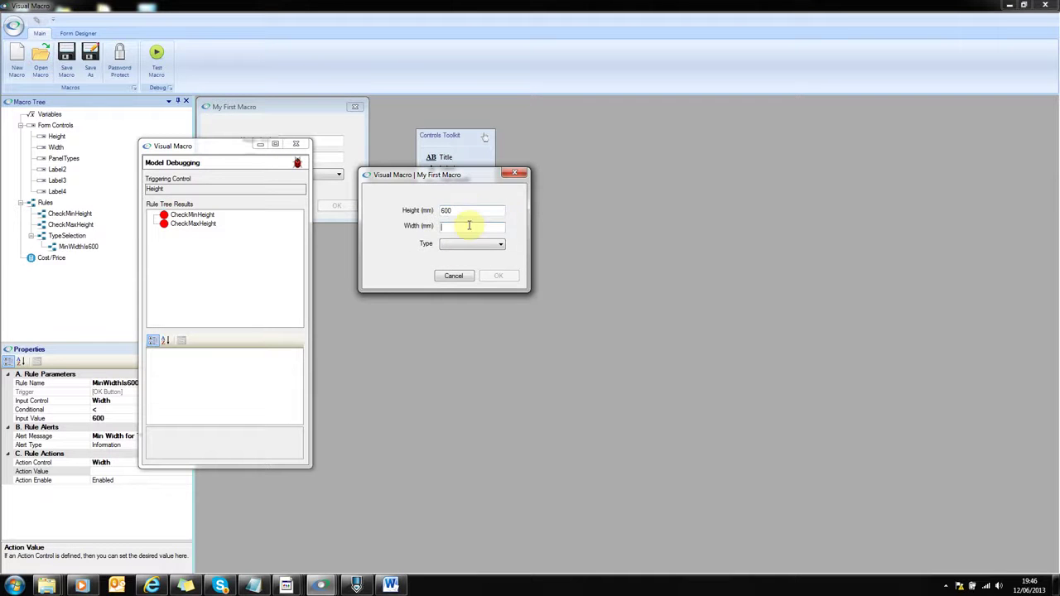
text(500)
click(493, 251)
click(491, 245)
click(473, 263)
click(499, 276)
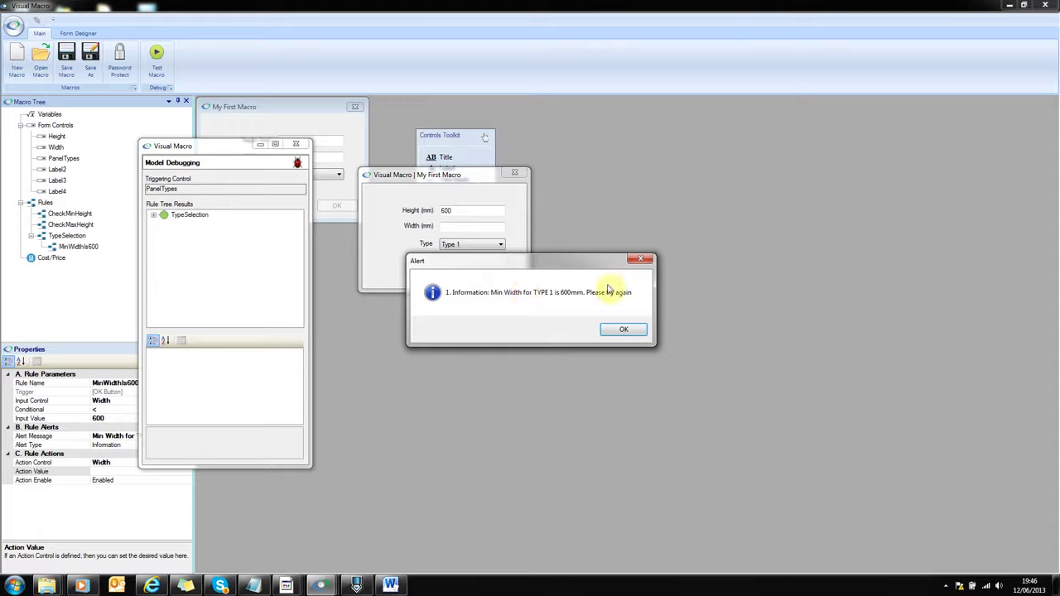
click(622, 333)
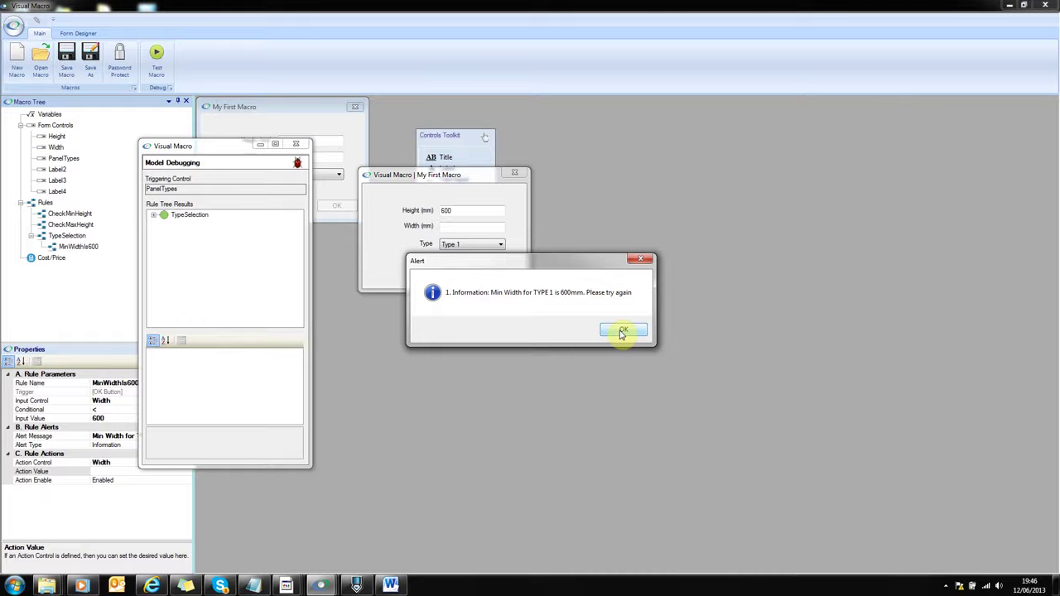